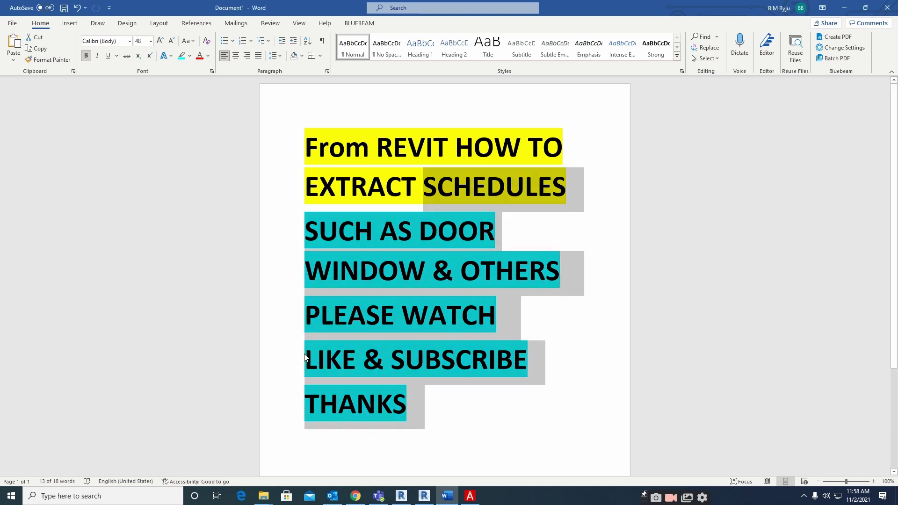
- In Word, select and clear the LIKE & SUBSCRIBE, THANKS, WINDOW & OTHERS and PLEASE WATCH title lines
{"action": "left_click", "coordinate": [547, 386]}
{"action": "left_click_drag", "start_coordinate": [309, 362], "coordinate": [394, 413]}
{"action": "left_click", "coordinate": [347, 315]}
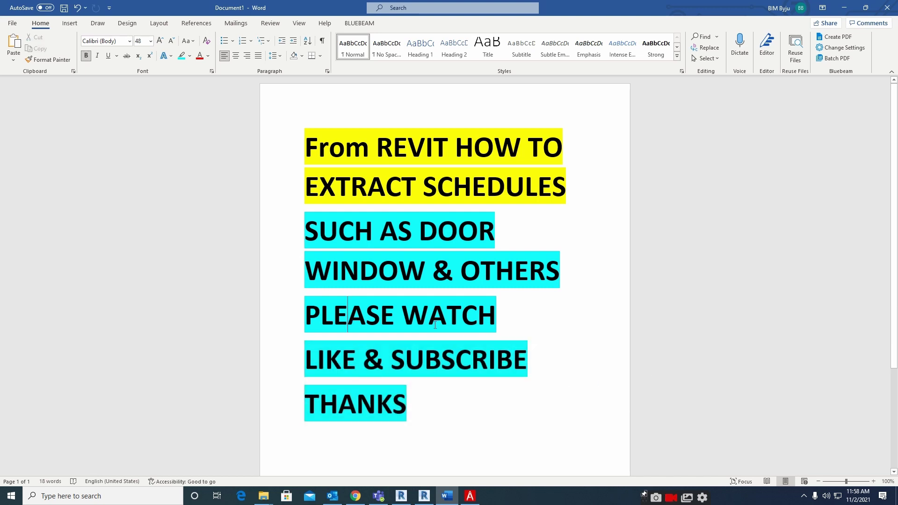
{"action": "left_click_drag", "start_coordinate": [492, 320], "coordinate": [311, 242]}
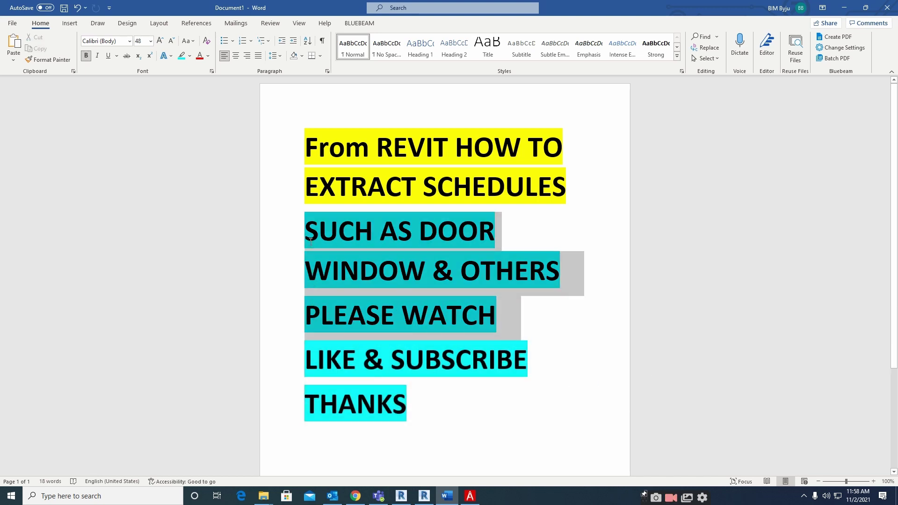
{"action": "left_click", "coordinate": [546, 304]}
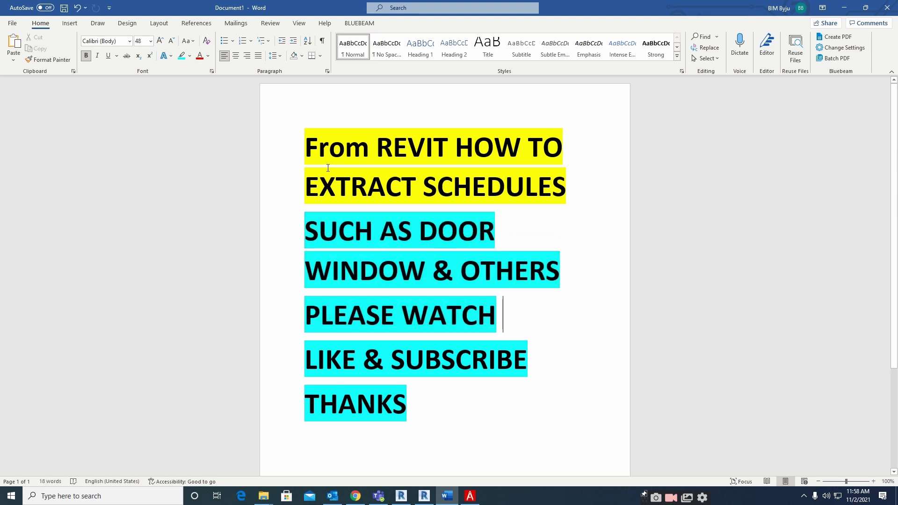
- Select the whole title text, clear the selection, and bring the Revit project window forward
{"action": "left_click_drag", "start_coordinate": [307, 151], "coordinate": [411, 403]}
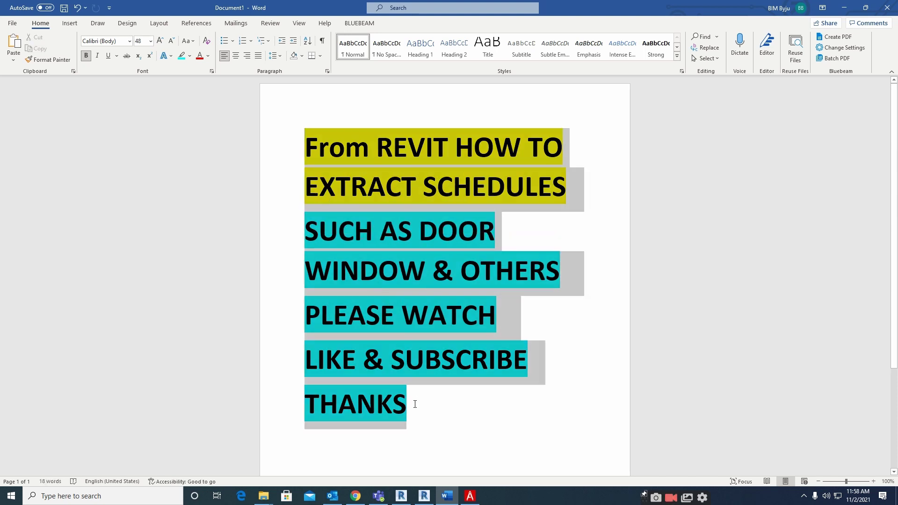
{"action": "left_click", "coordinate": [475, 403]}
{"action": "mouse_move", "coordinate": [426, 499]}
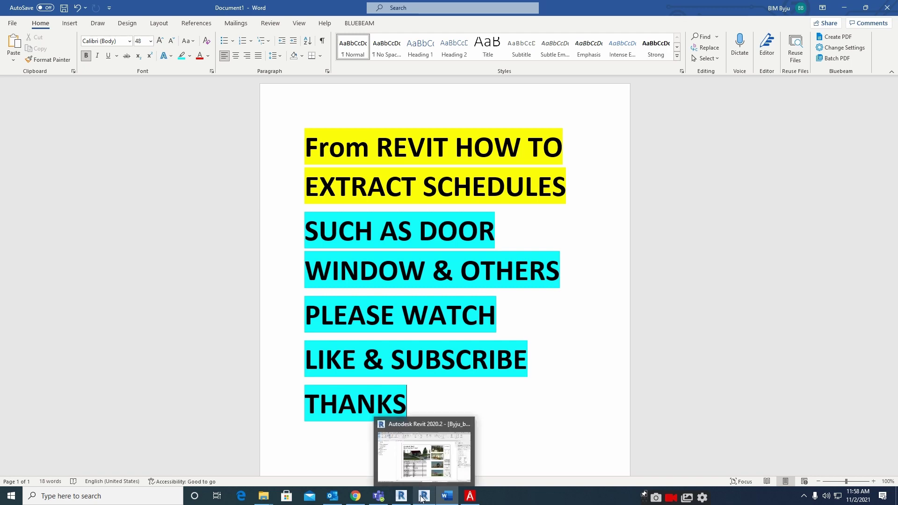
{"action": "left_click", "coordinate": [417, 447]}
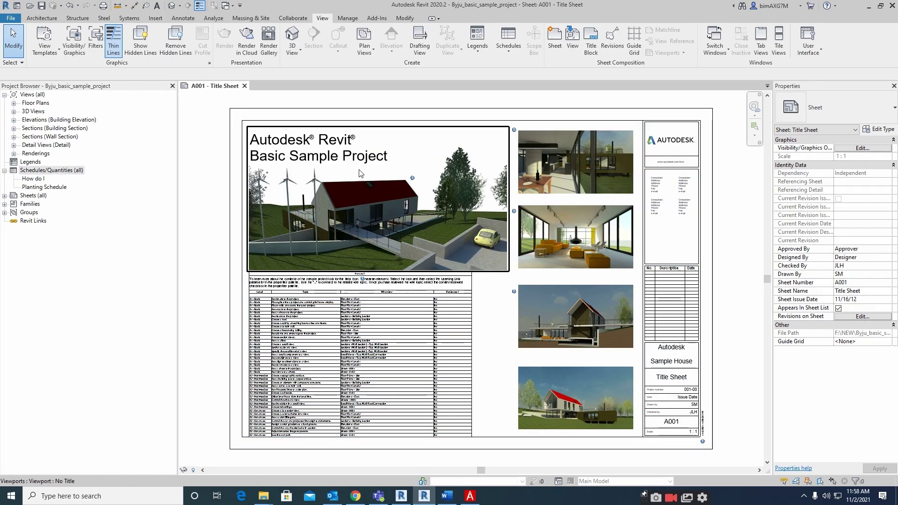
- Zoom around sheet A001, fit it with ZF, and expand Floor Plans in the Project Browser
{"action": "scroll", "coordinate": [604, 243], "scroll_direction": "up", "scroll_amount": 5}
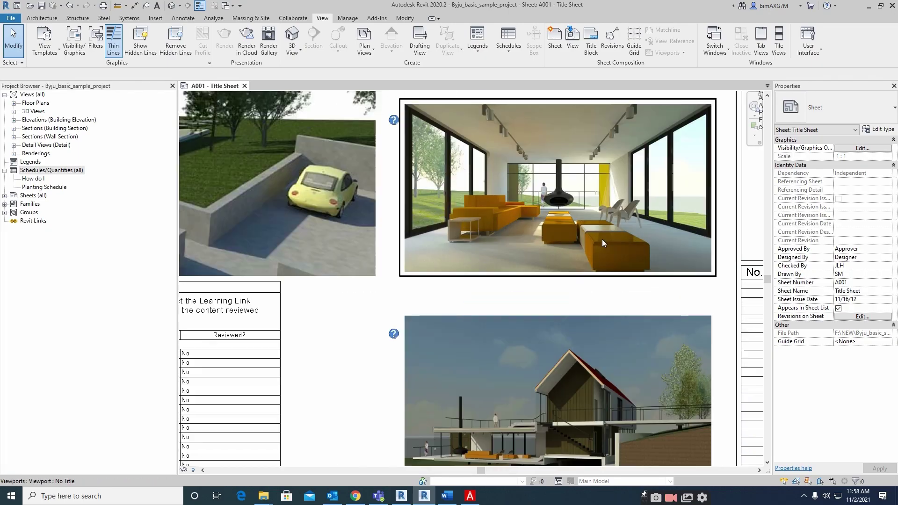
{"action": "scroll", "coordinate": [591, 235], "scroll_direction": "down", "scroll_amount": 4}
{"action": "scroll", "coordinate": [546, 231], "scroll_direction": "up", "scroll_amount": 3}
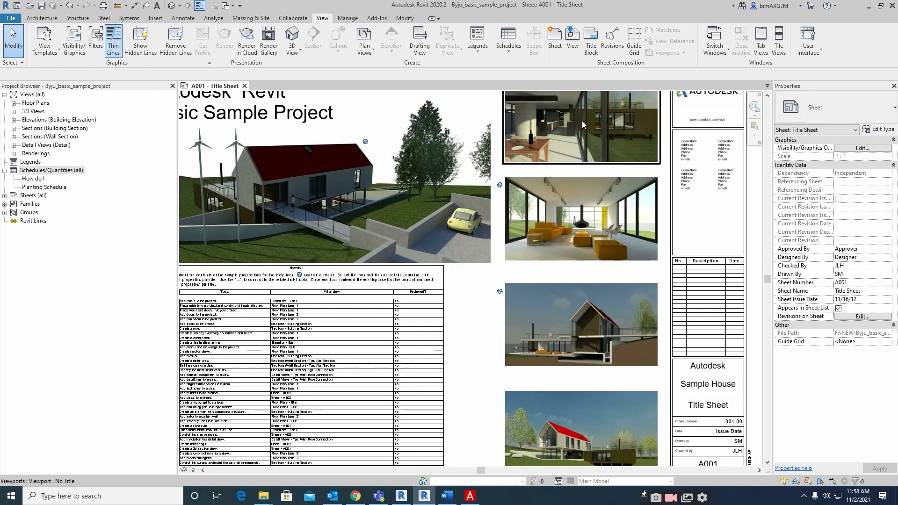
{"action": "scroll", "coordinate": [555, 252], "scroll_direction": "down", "scroll_amount": 2}
{"action": "scroll", "coordinate": [555, 251], "scroll_direction": "up", "scroll_amount": 4}
{"action": "scroll", "coordinate": [556, 235], "scroll_direction": "down", "scroll_amount": 1}
{"action": "scroll", "coordinate": [558, 243], "scroll_direction": "up", "scroll_amount": 1}
{"action": "scroll", "coordinate": [543, 323], "scroll_direction": "up", "scroll_amount": 1}
{"action": "scroll", "coordinate": [583, 293], "scroll_direction": "down", "scroll_amount": 5}
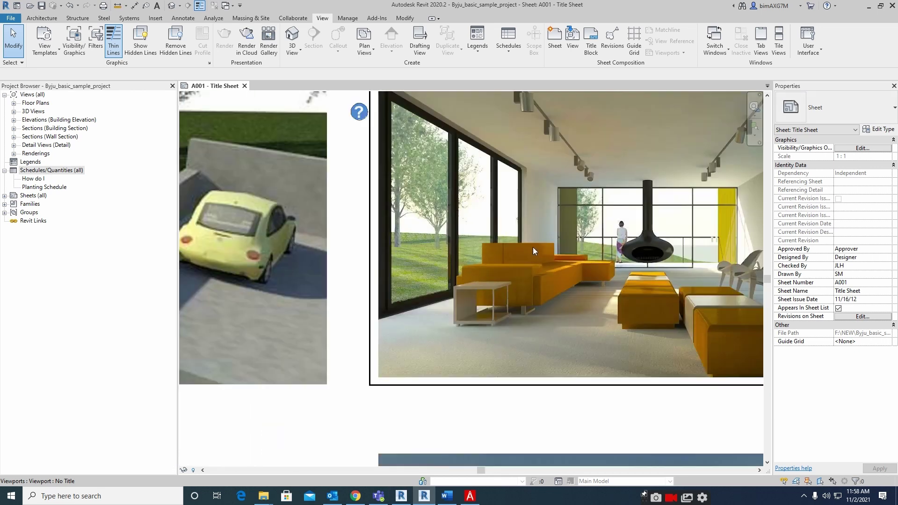
{"action": "scroll", "coordinate": [368, 350], "scroll_direction": "up", "scroll_amount": 5}
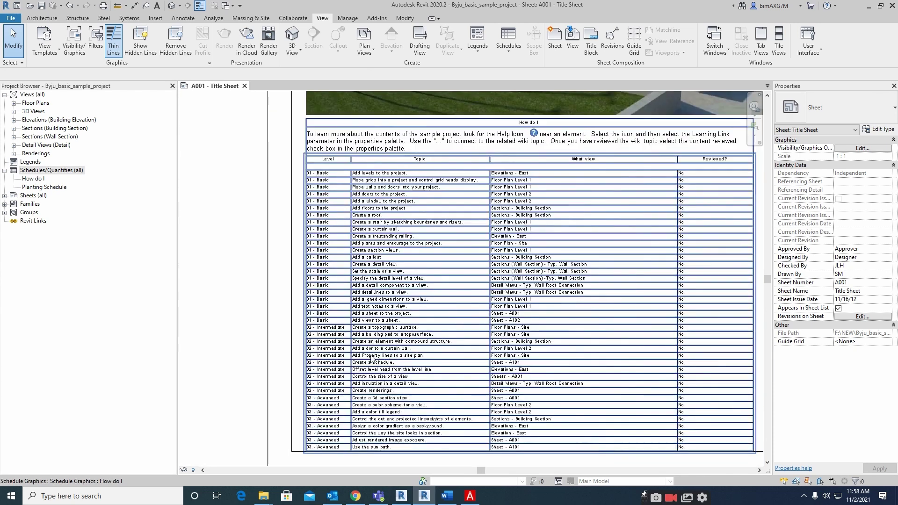
{"action": "scroll", "coordinate": [361, 352], "scroll_direction": "down", "scroll_amount": 1}
{"action": "key", "text": "z"}
{"action": "key", "text": "f"}
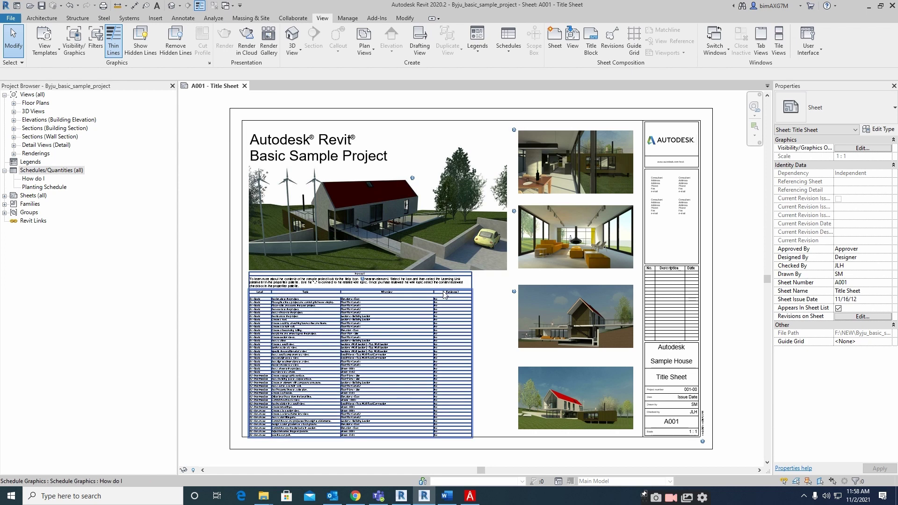
{"action": "left_click", "coordinate": [14, 103]}
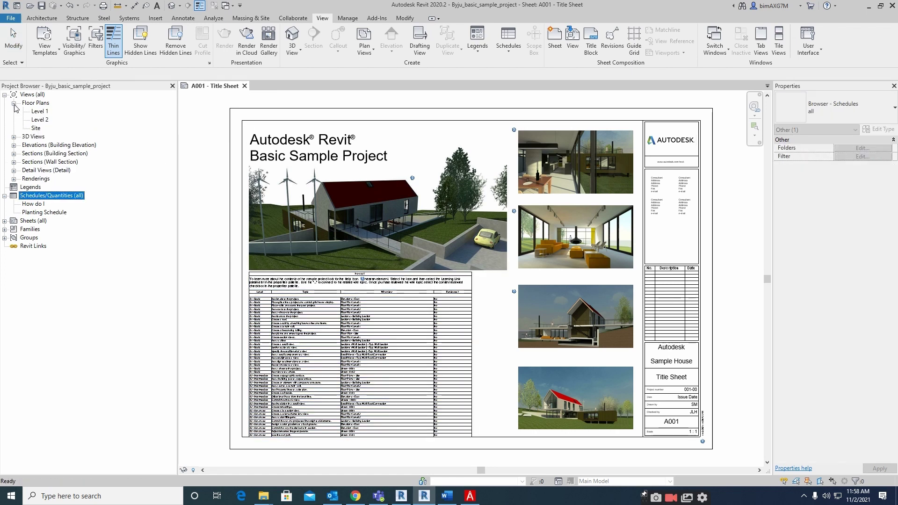
{"action": "double_click", "coordinate": [40, 111]}
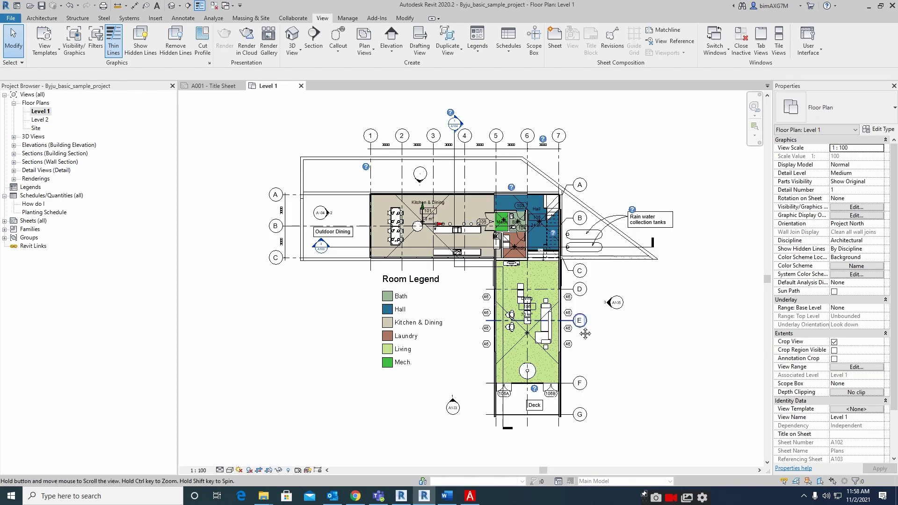
{"action": "scroll", "coordinate": [409, 311], "scroll_direction": "up", "scroll_amount": 4}
{"action": "scroll", "coordinate": [409, 311], "scroll_direction": "down", "scroll_amount": 3}
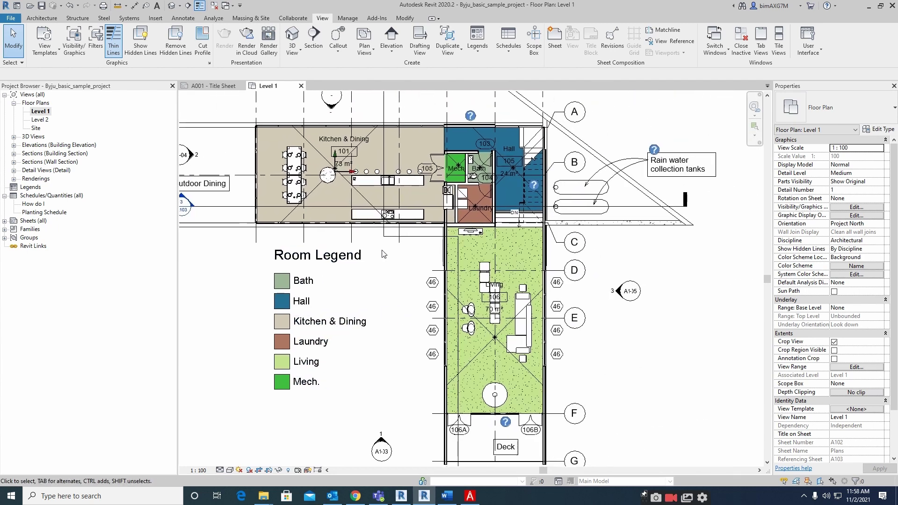
{"action": "scroll", "coordinate": [354, 129], "scroll_direction": "up", "scroll_amount": 4}
{"action": "scroll", "coordinate": [354, 129], "scroll_direction": "up", "scroll_amount": 3}
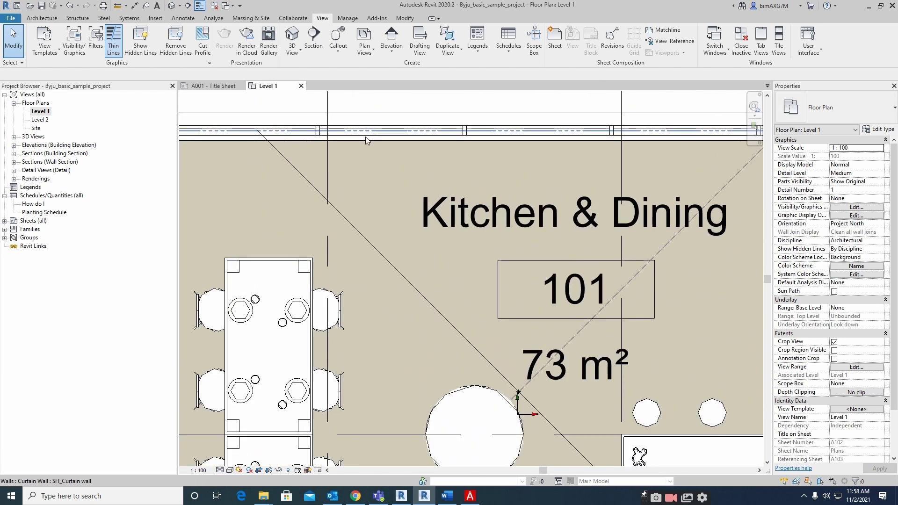
{"action": "left_click", "coordinate": [366, 137]}
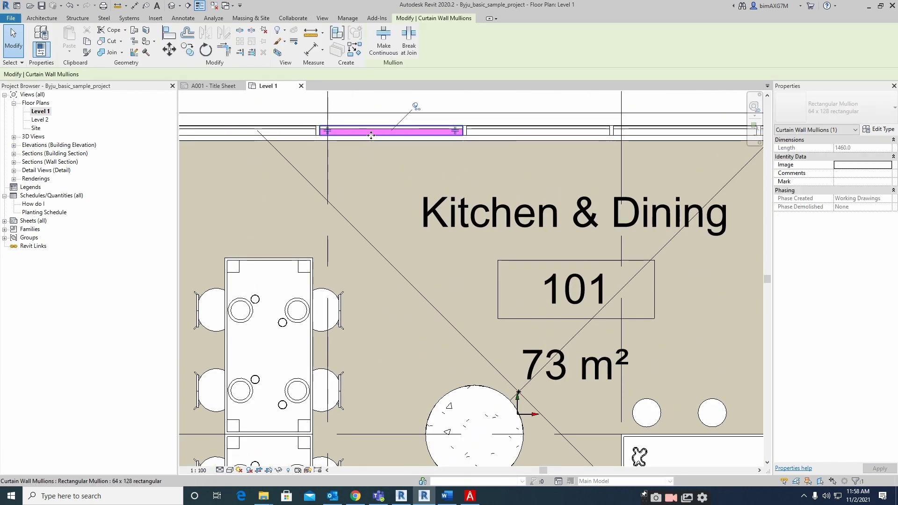
{"action": "left_click", "coordinate": [507, 132]}
{"action": "scroll", "coordinate": [426, 184], "scroll_direction": "down", "scroll_amount": 2}
{"action": "scroll", "coordinate": [426, 184], "scroll_direction": "down", "scroll_amount": 2}
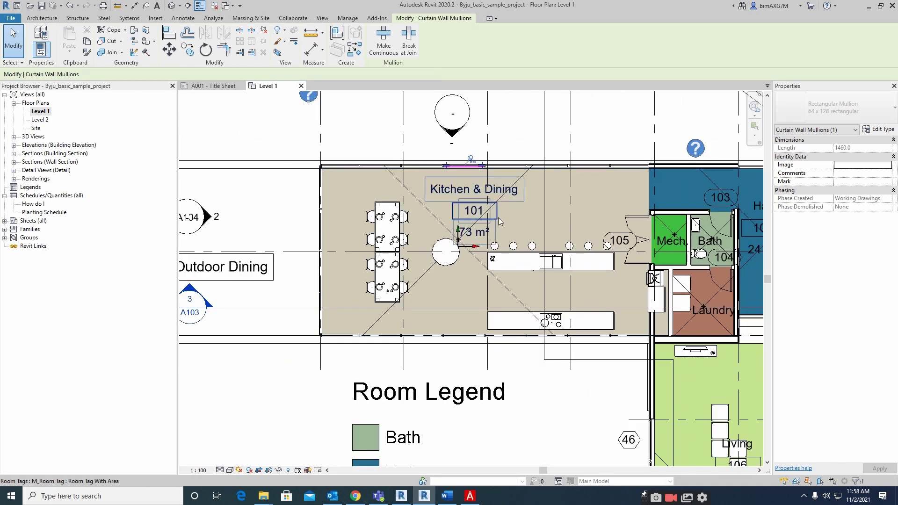
{"action": "scroll", "coordinate": [446, 210], "scroll_direction": "up", "scroll_amount": 1}
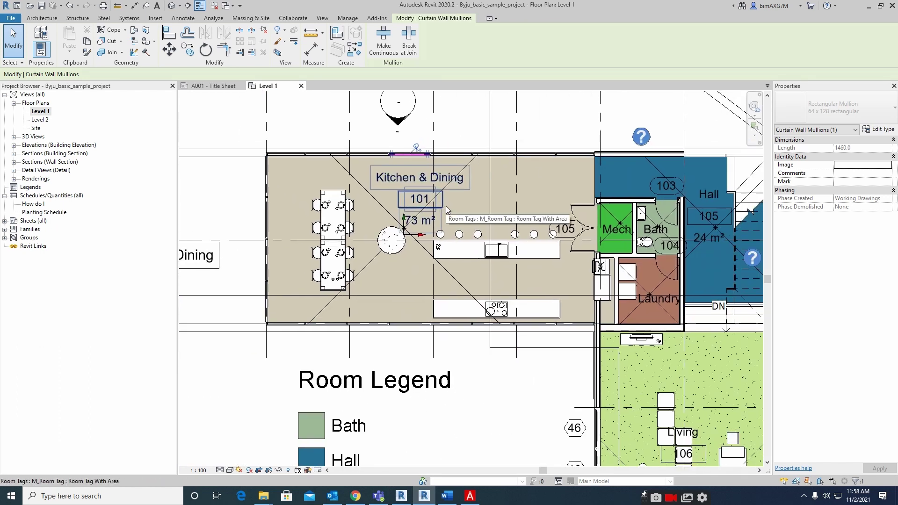
{"action": "scroll", "coordinate": [448, 208], "scroll_direction": "down", "scroll_amount": 2}
{"action": "key", "text": "Escape"}
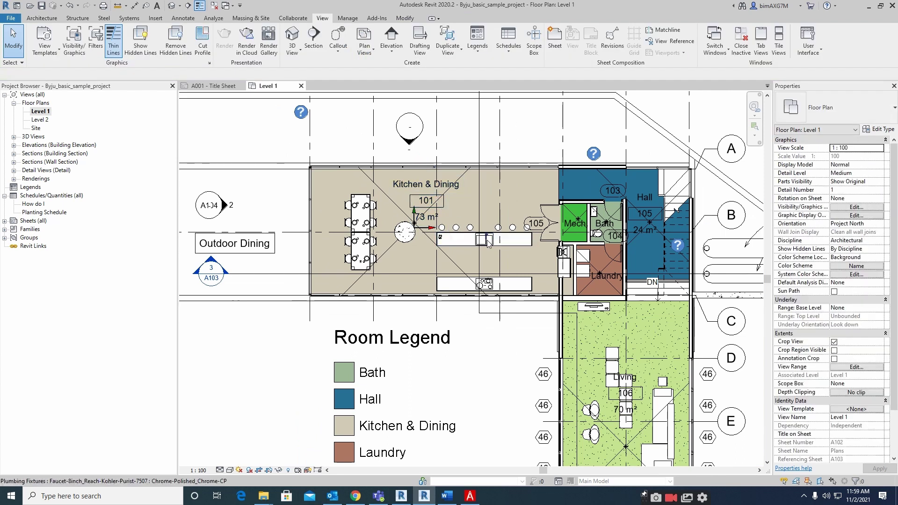
{"action": "scroll", "coordinate": [447, 208], "scroll_direction": "up", "scroll_amount": 2}
{"action": "left_click", "coordinate": [495, 241]}
{"action": "key", "text": "Escape"}
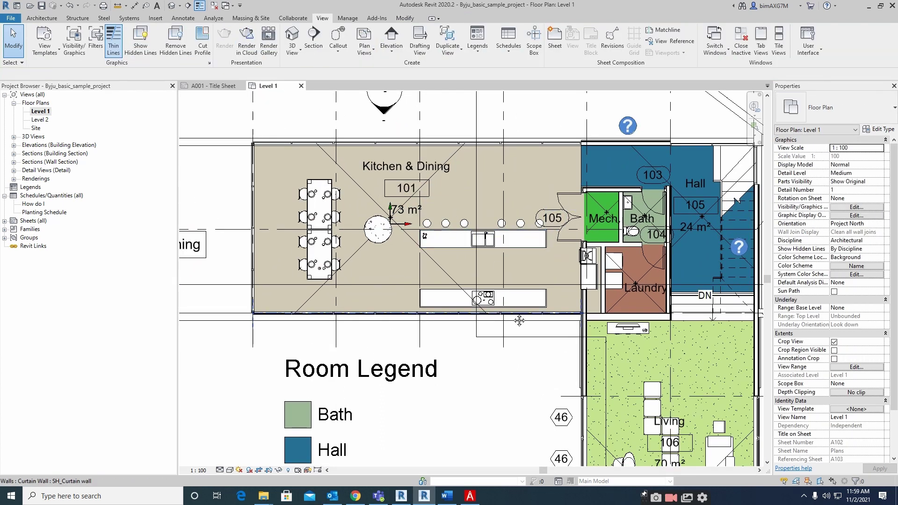
{"action": "scroll", "coordinate": [418, 284], "scroll_direction": "down", "scroll_amount": 2}
{"action": "middle_click_drag", "start_coordinate": [418, 284], "coordinate": [471, 285]}
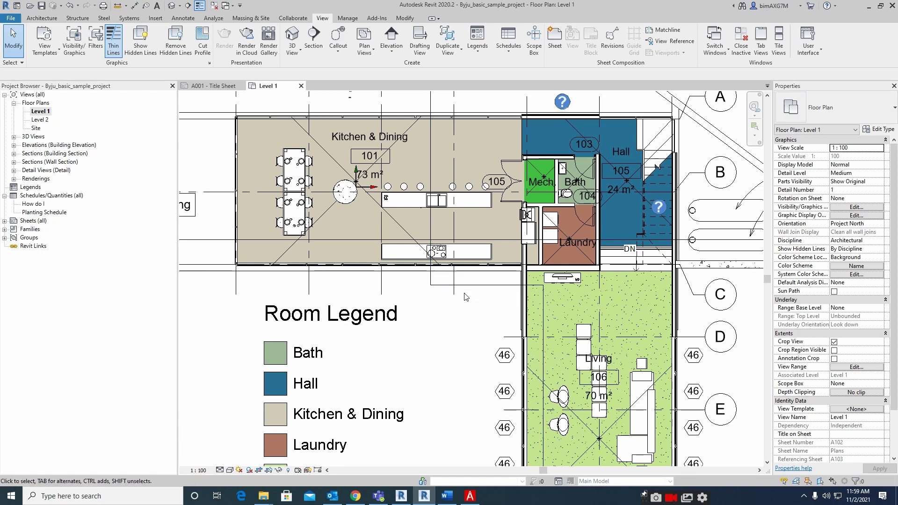
{"action": "left_click", "coordinate": [52, 196]}
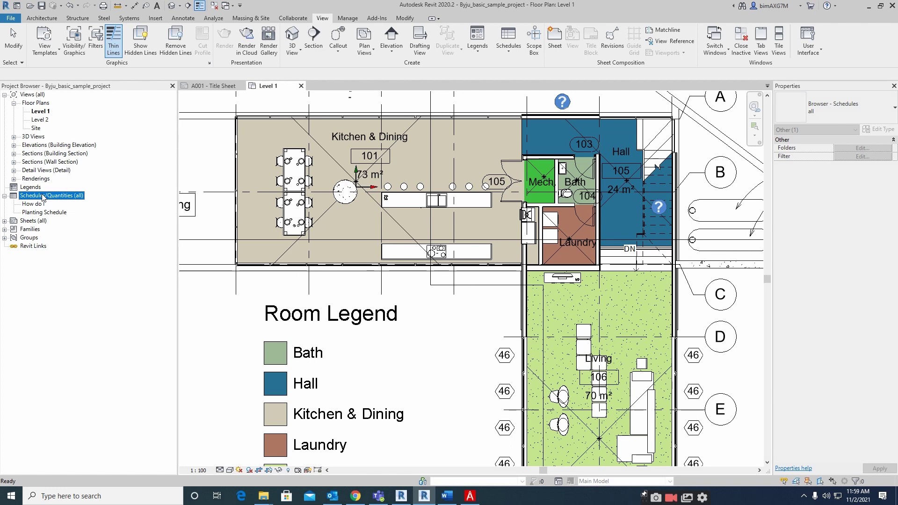
- Start a new schedule and toggle the Structure, Mechanical, Electrical and Piping discipline filters
{"action": "right_click", "coordinate": [36, 198]}
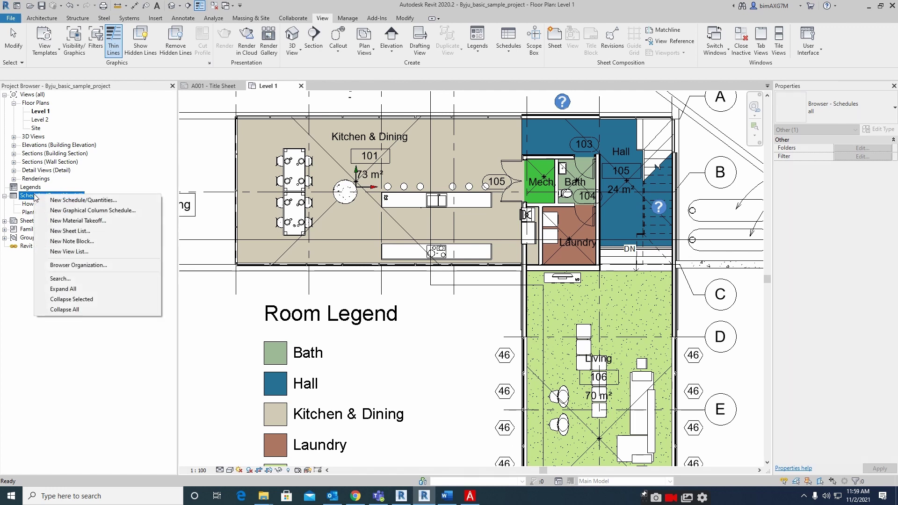
{"action": "left_click", "coordinate": [76, 202]}
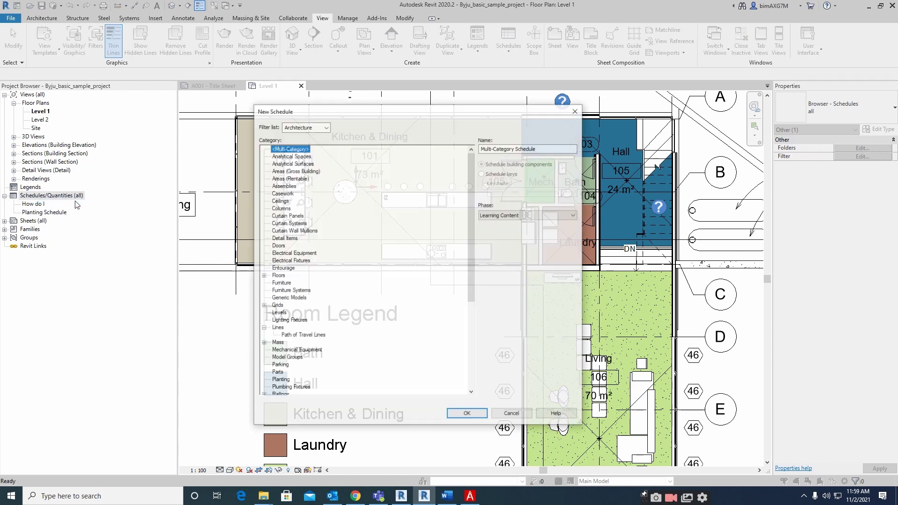
{"action": "left_click", "coordinate": [325, 126]}
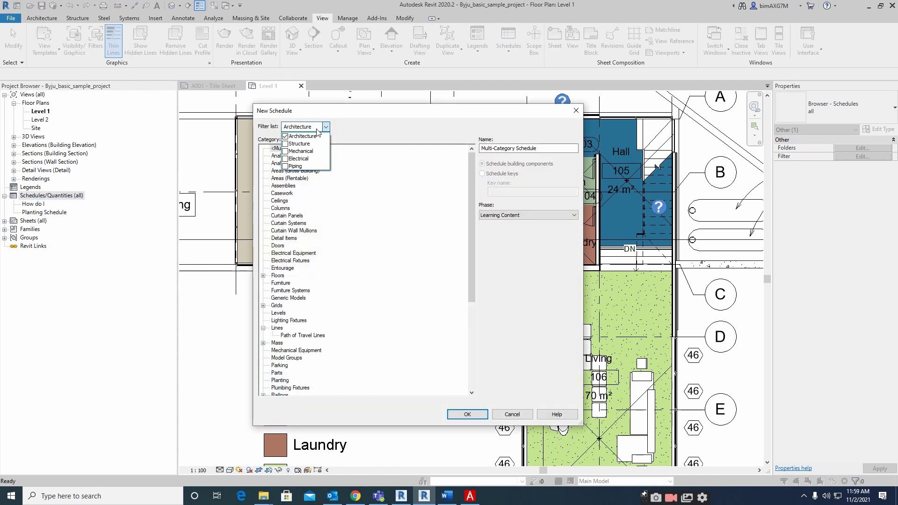
{"action": "left_click", "coordinate": [286, 144]}
{"action": "left_click", "coordinate": [286, 151]}
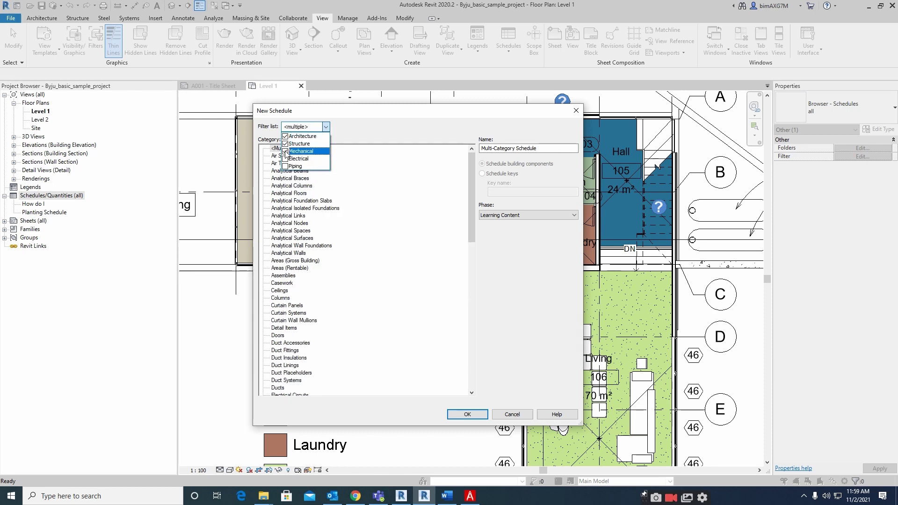
{"action": "left_click", "coordinate": [286, 159]}
{"action": "left_click", "coordinate": [286, 166]}
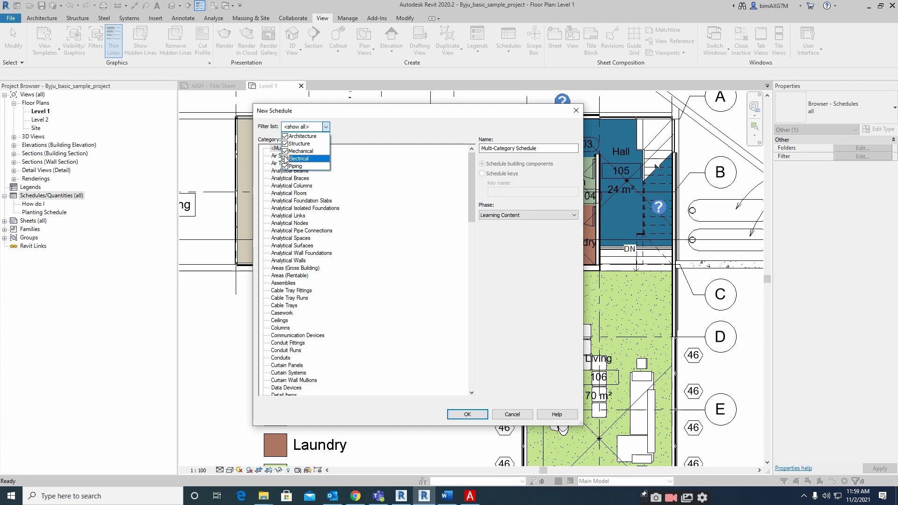
- Uncheck Structure, Mechanical, Electrical and Piping so only Architecture categories remain
{"action": "left_click", "coordinate": [286, 144]}
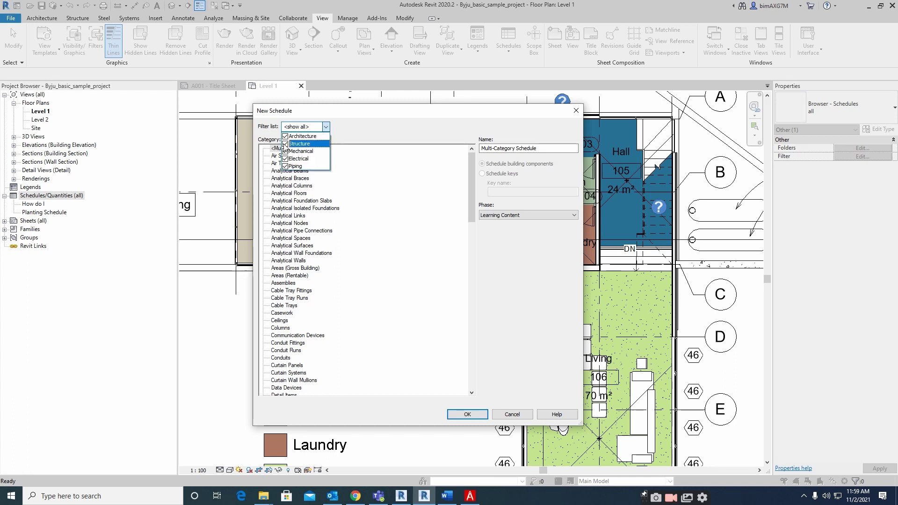
{"action": "left_click", "coordinate": [285, 151]}
{"action": "left_click", "coordinate": [285, 159]}
{"action": "left_click", "coordinate": [285, 166]}
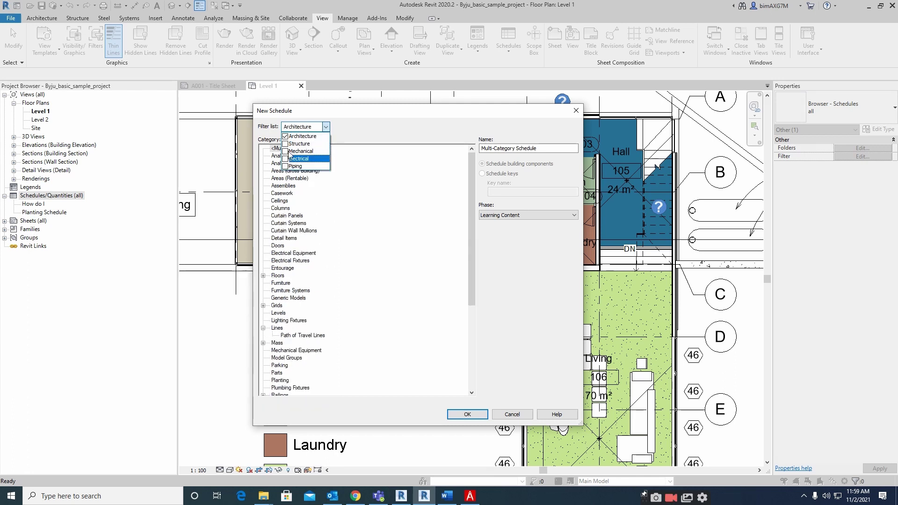
{"action": "left_click", "coordinate": [362, 139]}
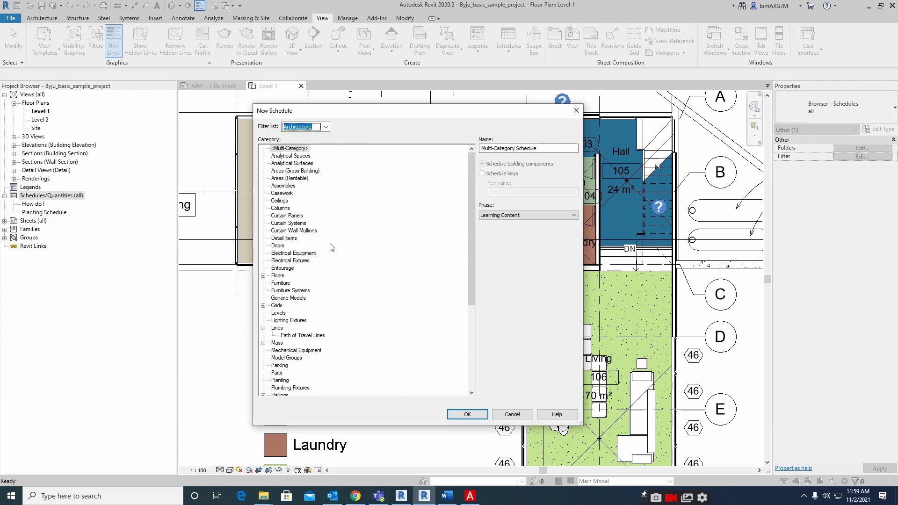
- Start a new schedule with Furniture Systems as its category
{"action": "double_click", "coordinate": [283, 291]}
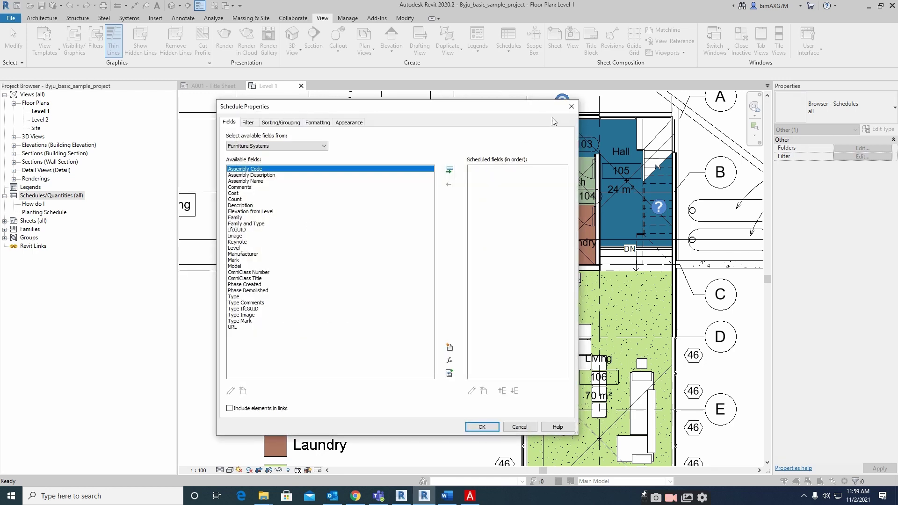
{"action": "left_click", "coordinate": [572, 106]}
{"action": "right_click", "coordinate": [56, 196]}
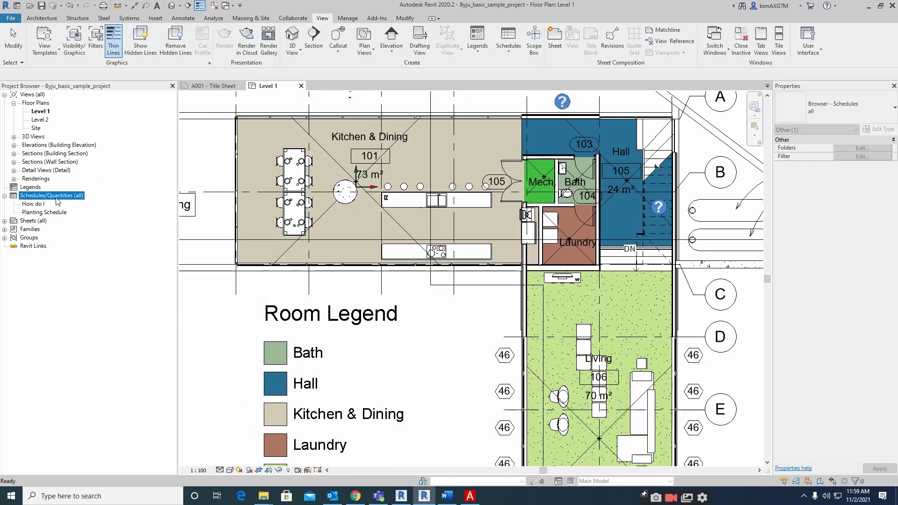
{"action": "left_click", "coordinate": [80, 205]}
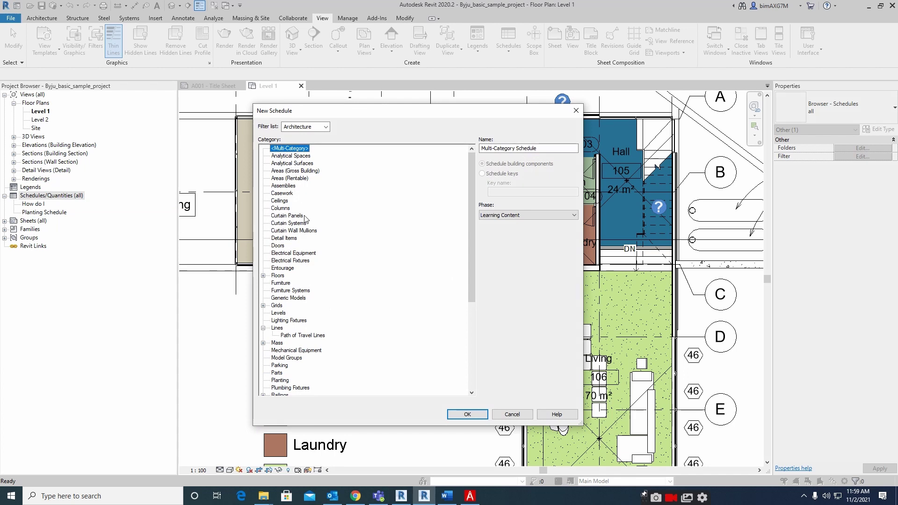
{"action": "left_click", "coordinate": [284, 292]}
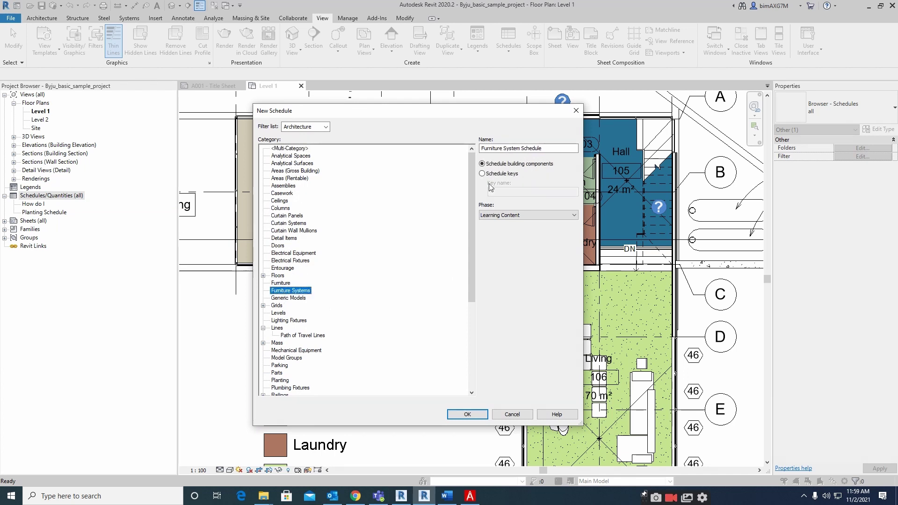
- Rename the schedule to 'Furniture System_For Checking'
{"action": "left_click", "coordinate": [532, 149]}
{"action": "left_click_drag", "start_coordinate": [540, 152], "coordinate": [519, 149]}
{"action": "key", "text": "BackSpace"}
{"action": "type", "text": "_FOR"}
{"action": "type", "text": "or"}
{"action": "type", "text": "Checking"}
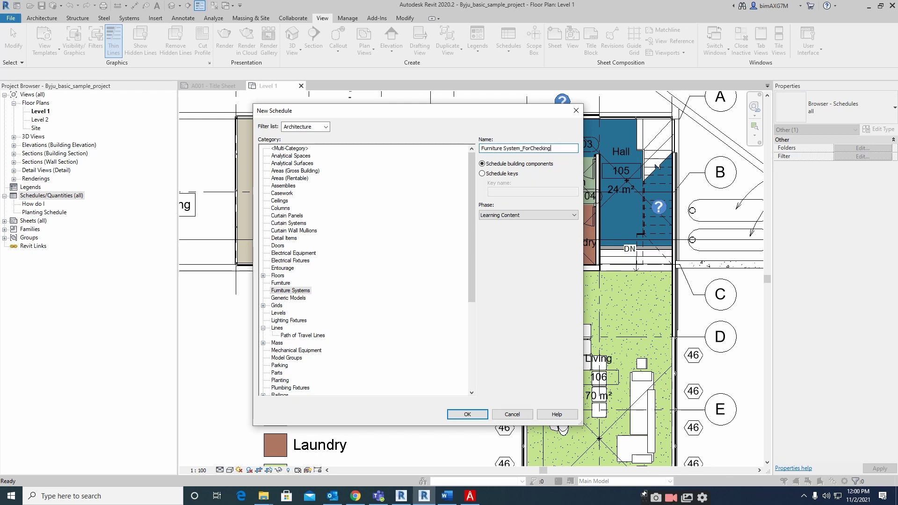
{"action": "left_click", "coordinate": [532, 149]}
- Add Family, Family and Type, Elevation from Level, Level, Count, Description, Type and Type Mark fields
{"action": "left_click", "coordinate": [467, 414]}
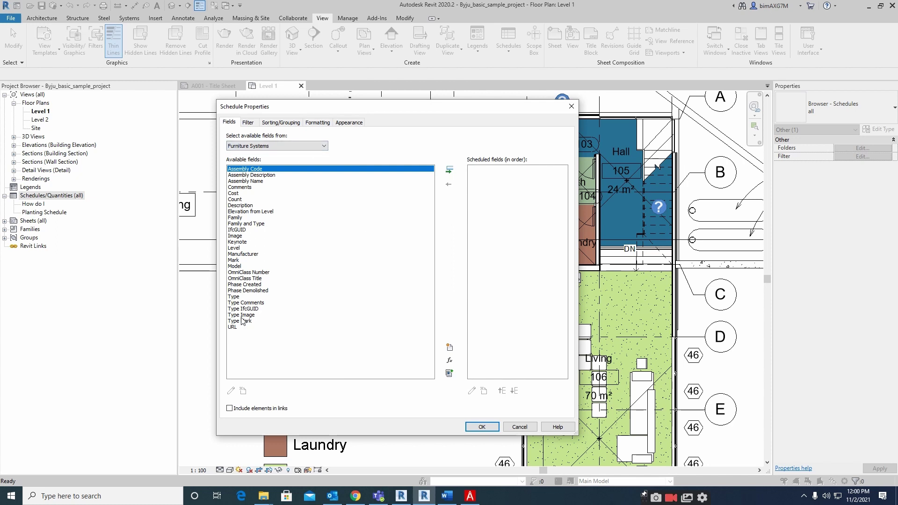
{"action": "double_click", "coordinate": [236, 218]}
{"action": "double_click", "coordinate": [251, 218]}
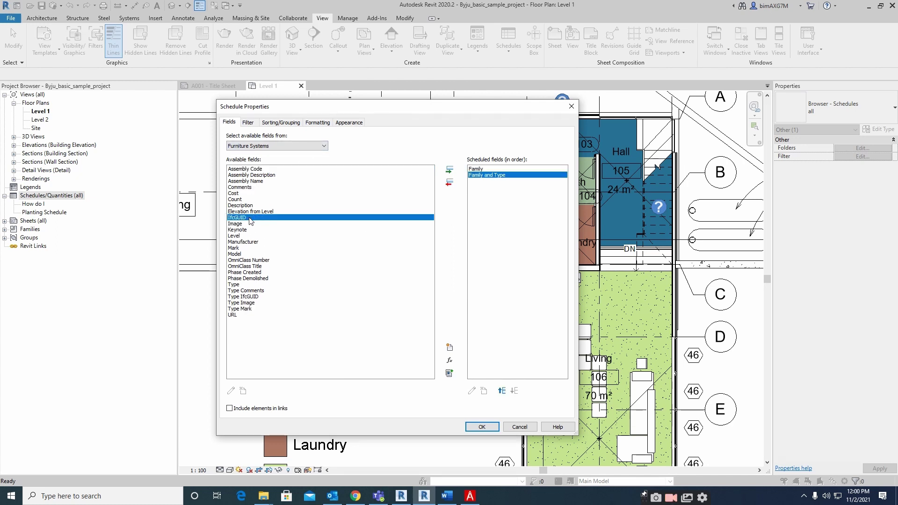
{"action": "double_click", "coordinate": [253, 212]}
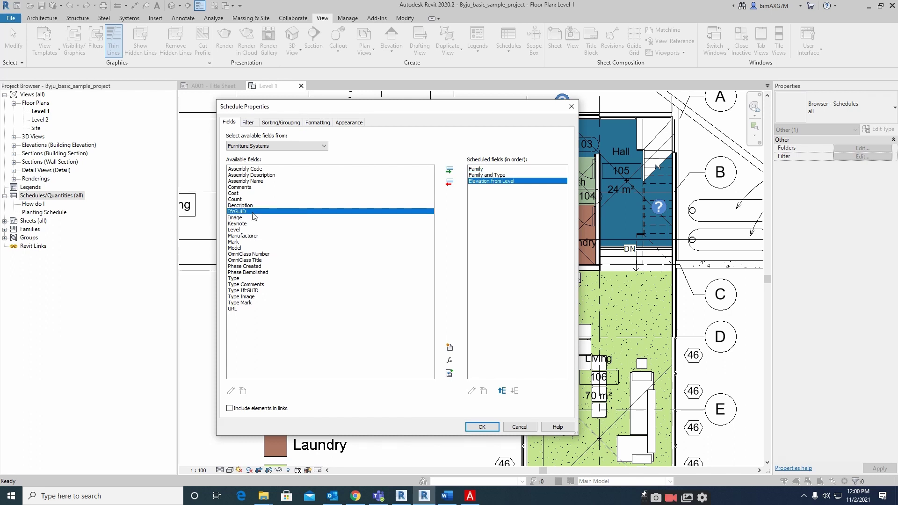
{"action": "double_click", "coordinate": [242, 230]}
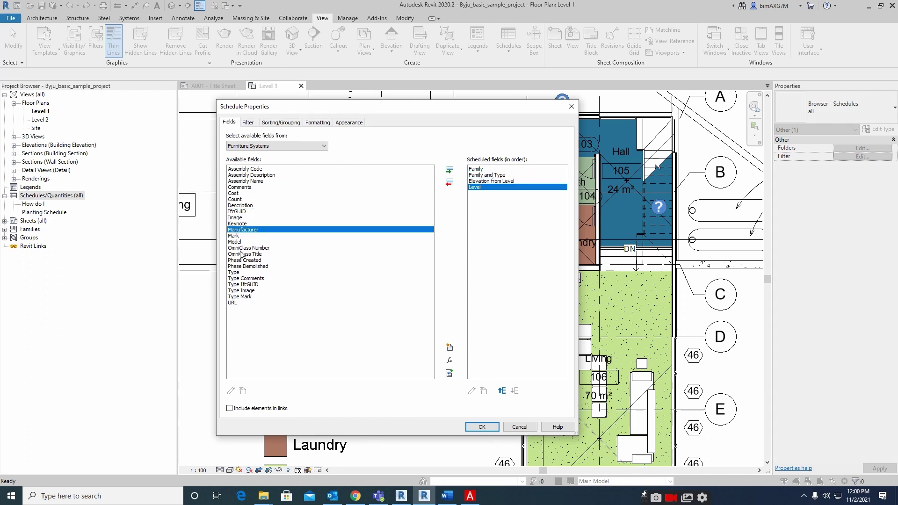
{"action": "double_click", "coordinate": [236, 200]}
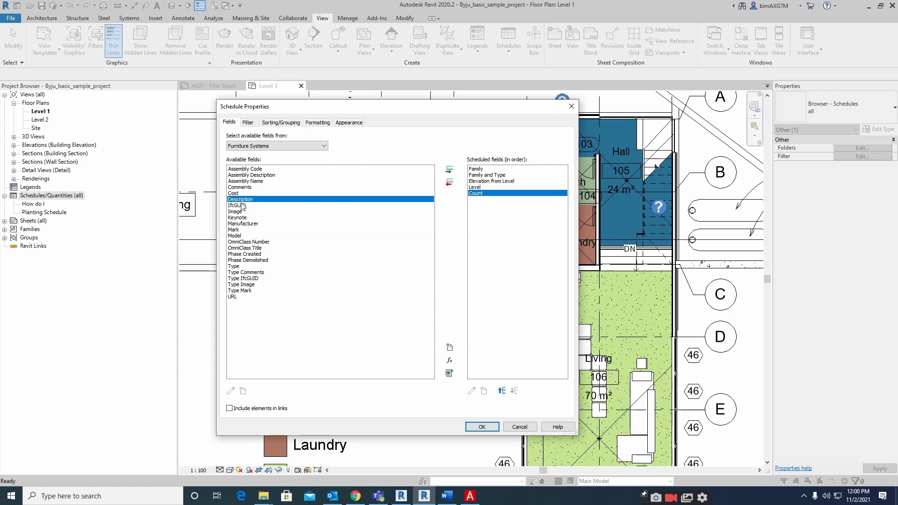
{"action": "double_click", "coordinate": [239, 200]}
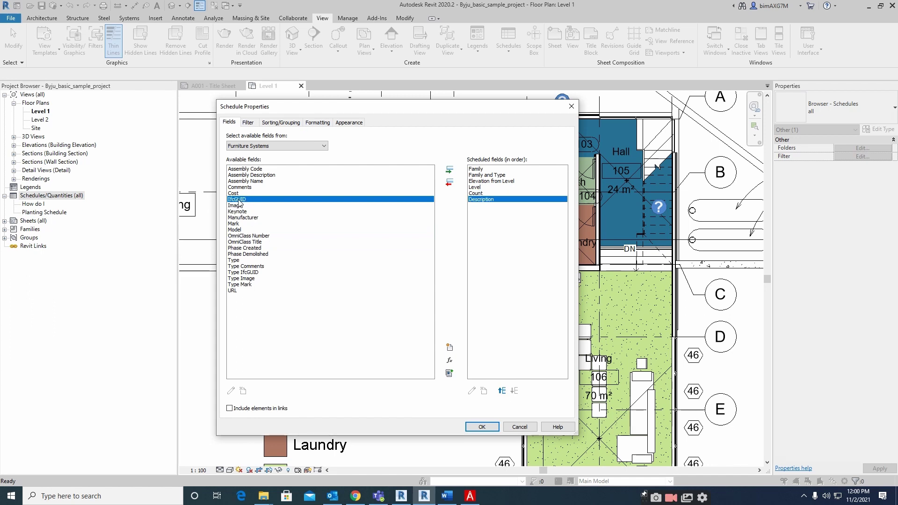
{"action": "double_click", "coordinate": [238, 261]}
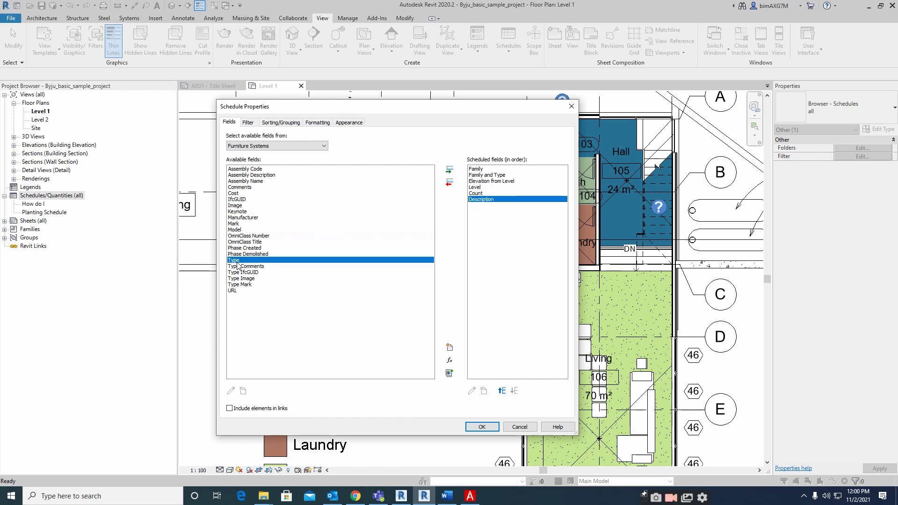
{"action": "double_click", "coordinate": [244, 279]}
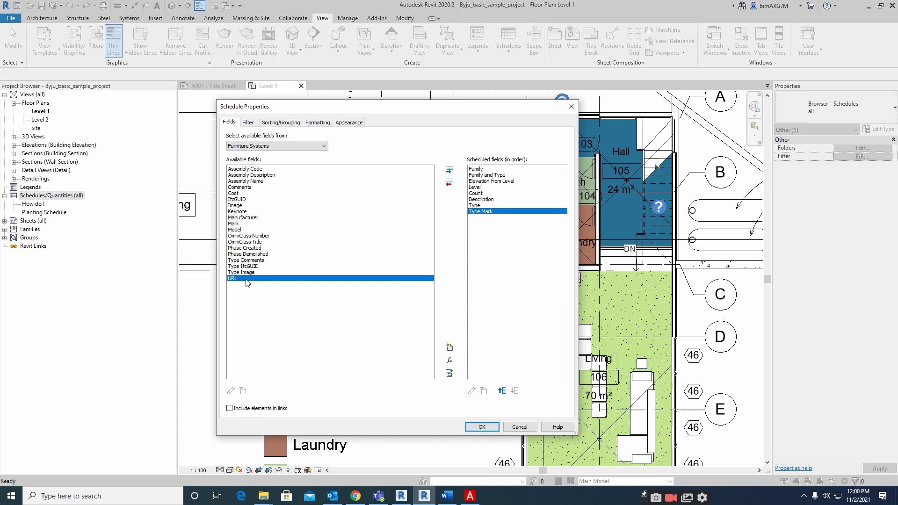
- Check the Filter settings, then create the schedule with the chosen fields
{"action": "left_click", "coordinate": [247, 122]}
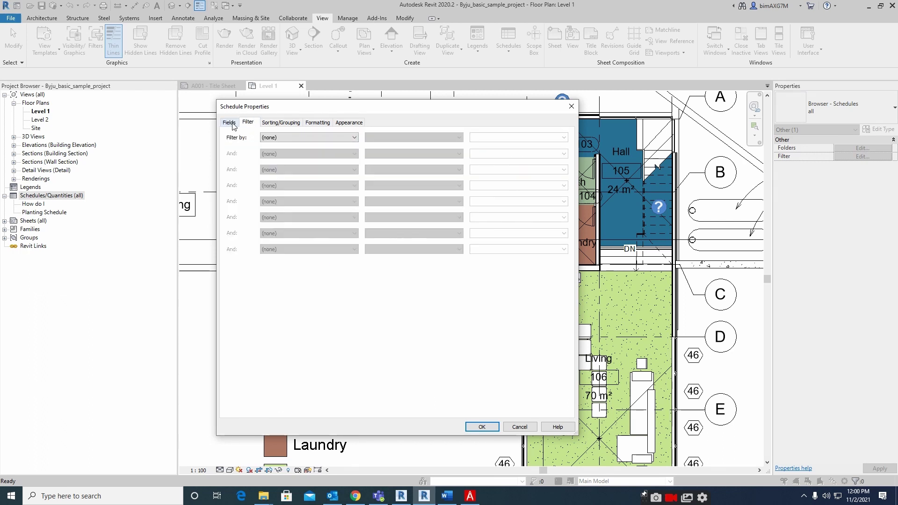
{"action": "left_click", "coordinate": [229, 122]}
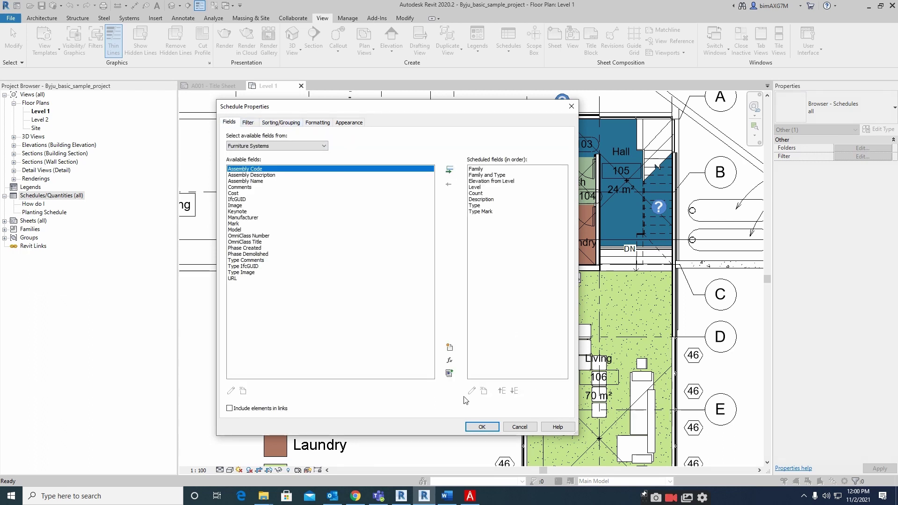
{"action": "left_click", "coordinate": [482, 427]}
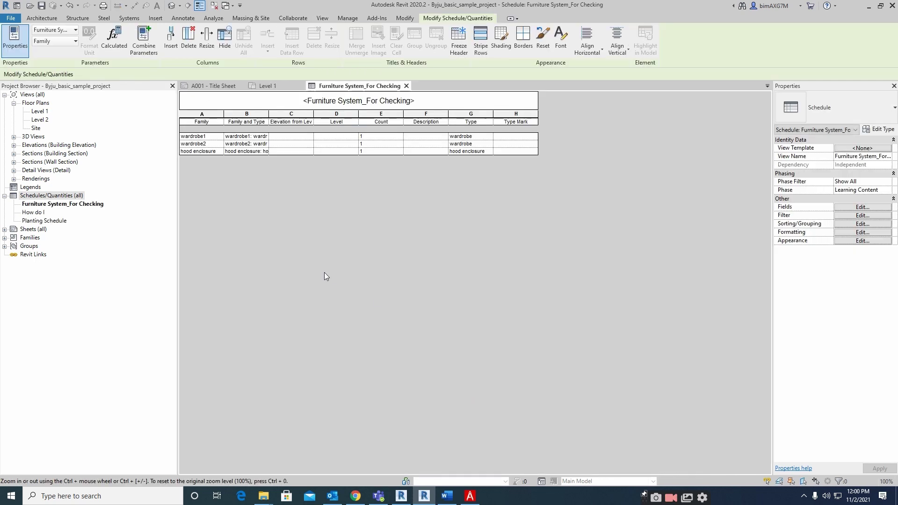
- Widen the Type Mark column slightly and inspect the Family and Family and Type cells
{"action": "left_click_drag", "start_coordinate": [538, 152], "coordinate": [538, 152]}
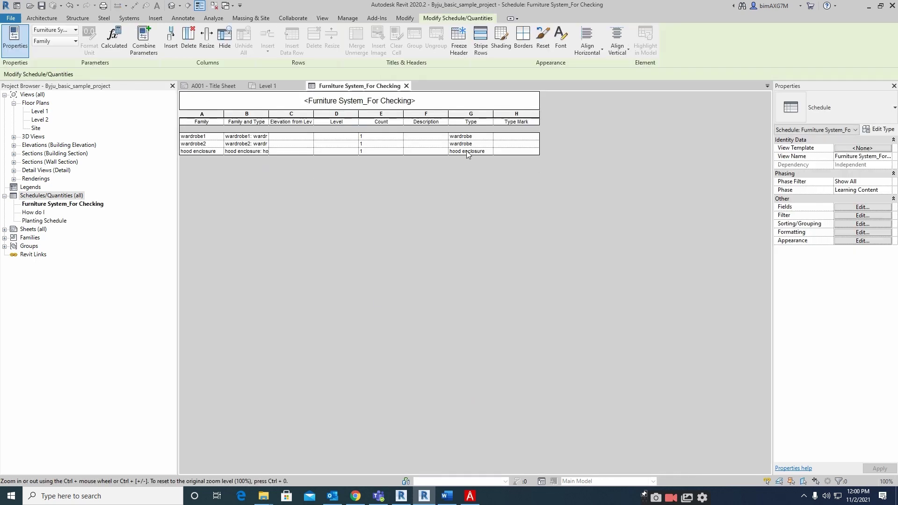
{"action": "left_click", "coordinate": [202, 143]}
{"action": "left_click", "coordinate": [238, 137]}
{"action": "left_click", "coordinate": [239, 144]}
{"action": "left_click", "coordinate": [244, 151]}
- Inspect the Count and Type cells of wardrobe1, wardrobe2 and hood enclosure
{"action": "left_click", "coordinate": [364, 136]}
{"action": "left_click", "coordinate": [367, 144]}
{"action": "left_click", "coordinate": [368, 151]}
{"action": "left_click", "coordinate": [462, 136]}
{"action": "left_click", "coordinate": [464, 144]}
{"action": "left_click", "coordinate": [465, 152]}
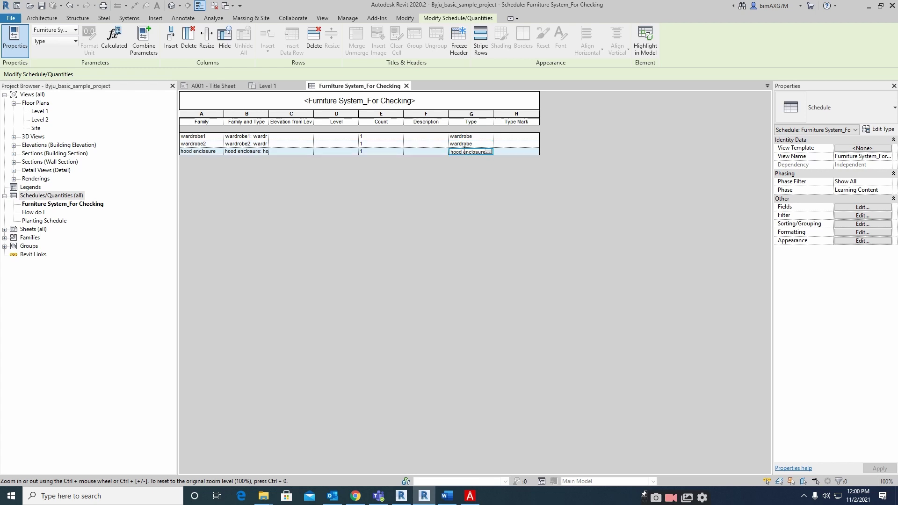
- Start another new schedule, filtered to Architecture, for the Doors category
{"action": "left_click", "coordinate": [51, 195]}
{"action": "right_click", "coordinate": [51, 195]}
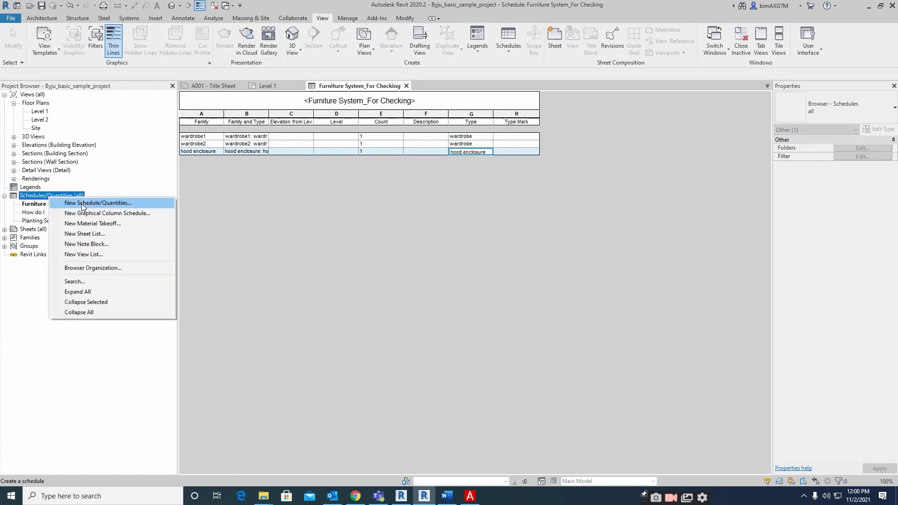
{"action": "left_click", "coordinate": [97, 204]}
{"action": "left_click", "coordinate": [326, 127]}
{"action": "left_click", "coordinate": [326, 131]}
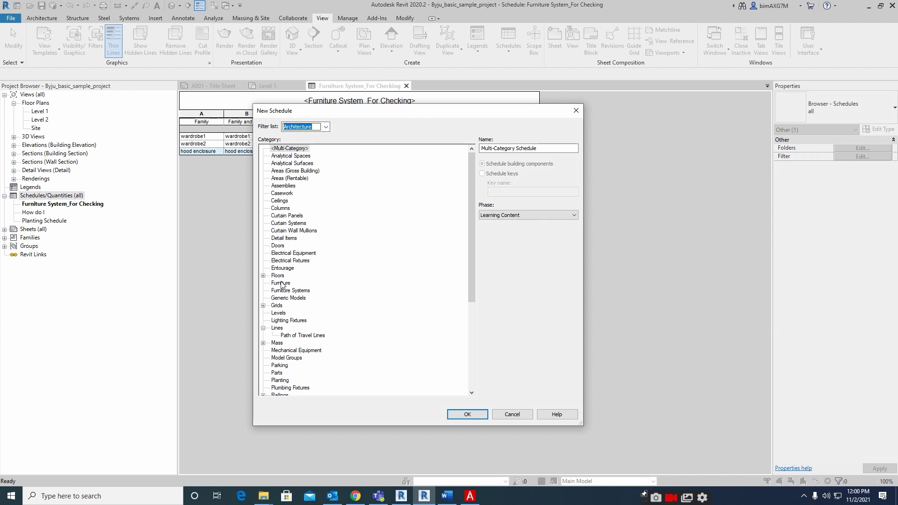
{"action": "double_click", "coordinate": [278, 245]}
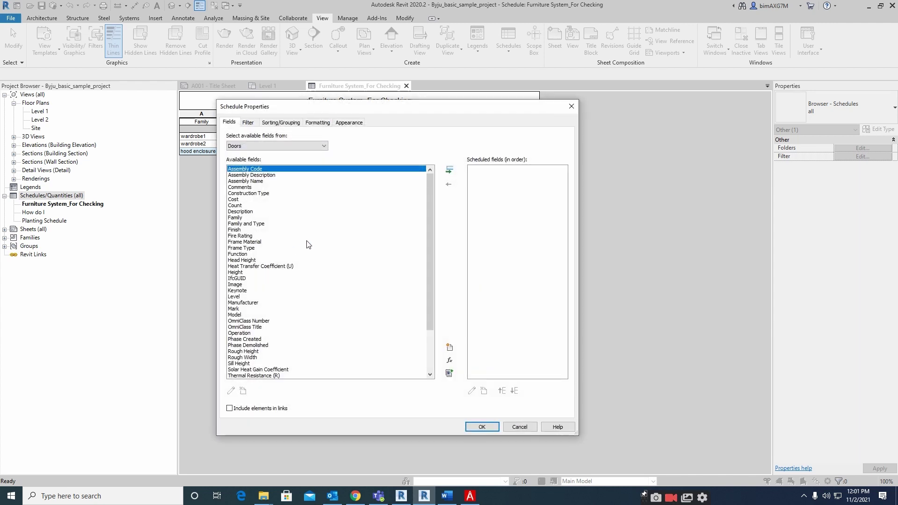
- Add Family and Type, Family, Description, Count, Height, Width and Type fields, then confirm
{"action": "double_click", "coordinate": [238, 224]}
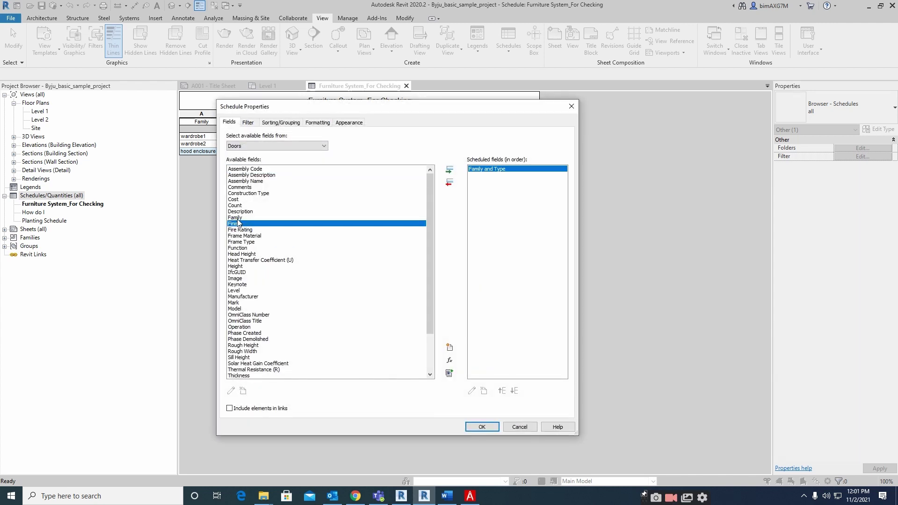
{"action": "double_click", "coordinate": [239, 218]}
{"action": "double_click", "coordinate": [238, 212]}
{"action": "double_click", "coordinate": [238, 206]}
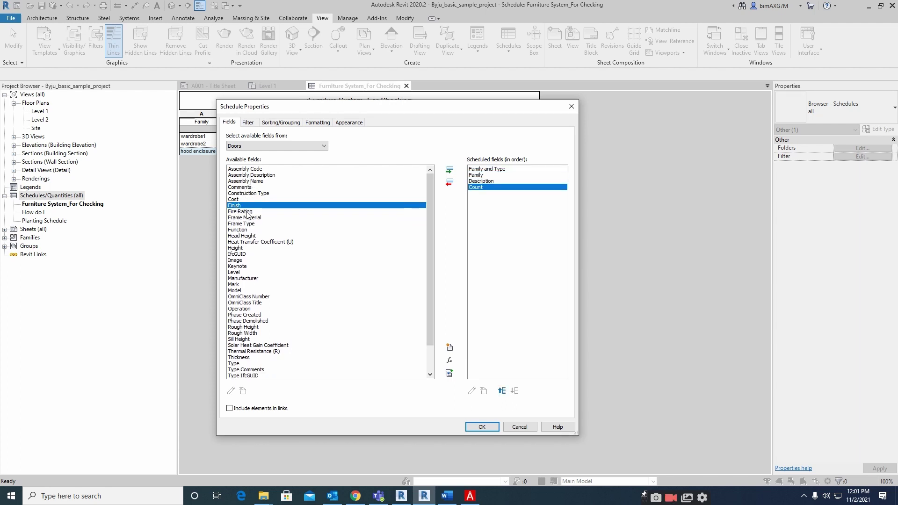
{"action": "double_click", "coordinate": [238, 248]}
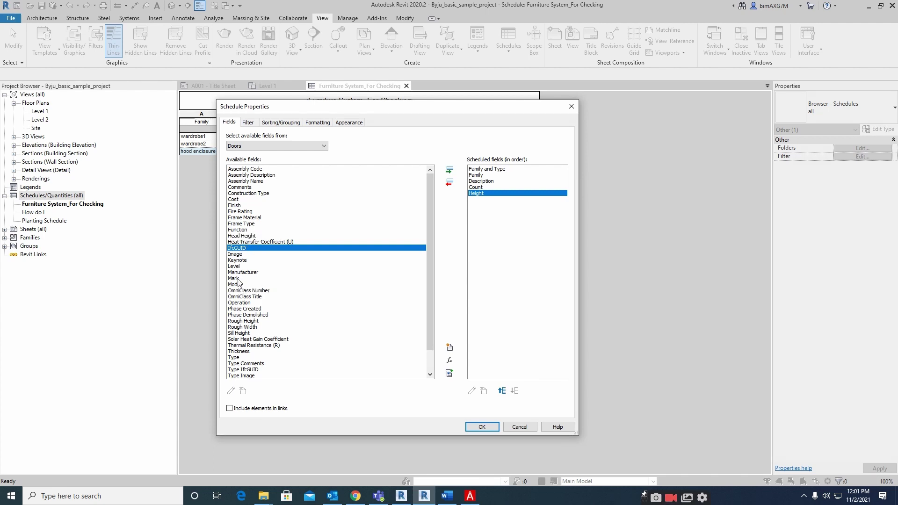
{"action": "scroll", "coordinate": [258, 309], "scroll_direction": "down", "scroll_amount": 2}
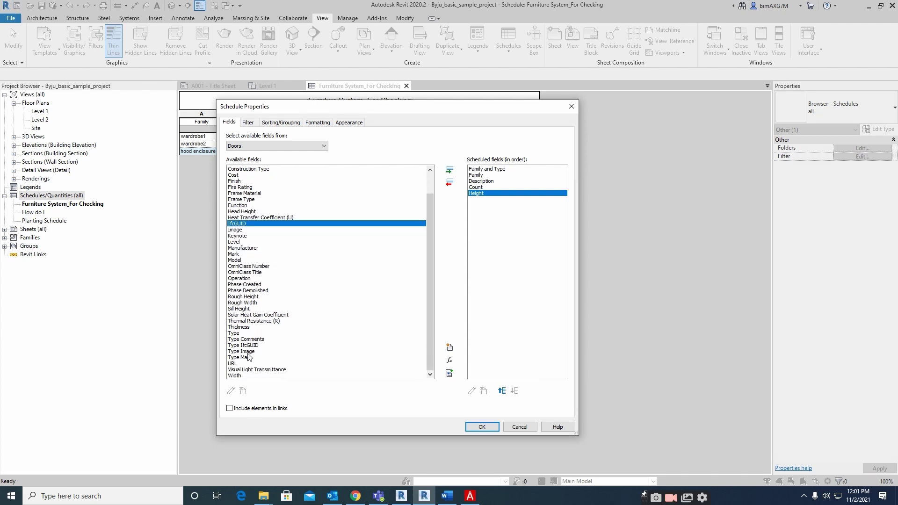
{"action": "double_click", "coordinate": [236, 376]}
{"action": "left_click", "coordinate": [235, 340]}
{"action": "double_click", "coordinate": [234, 340]}
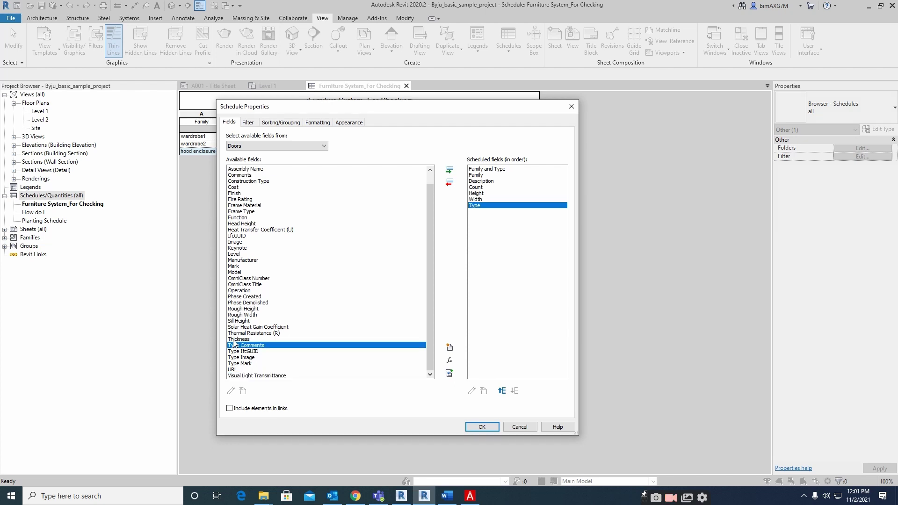
{"action": "left_click", "coordinate": [479, 427]}
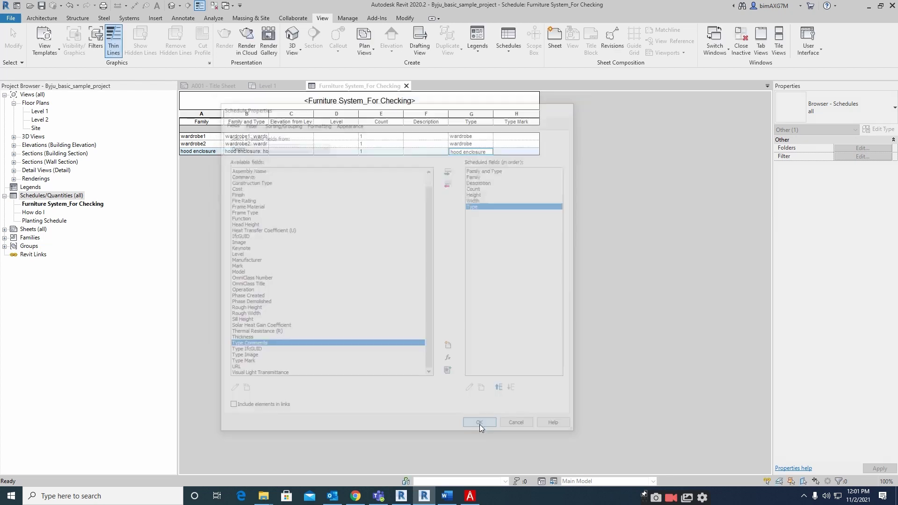
- Widen the Family and Type column and select the Family and Type, Family and Description cells
{"action": "left_click_drag", "start_coordinate": [224, 115], "coordinate": [427, 114]}
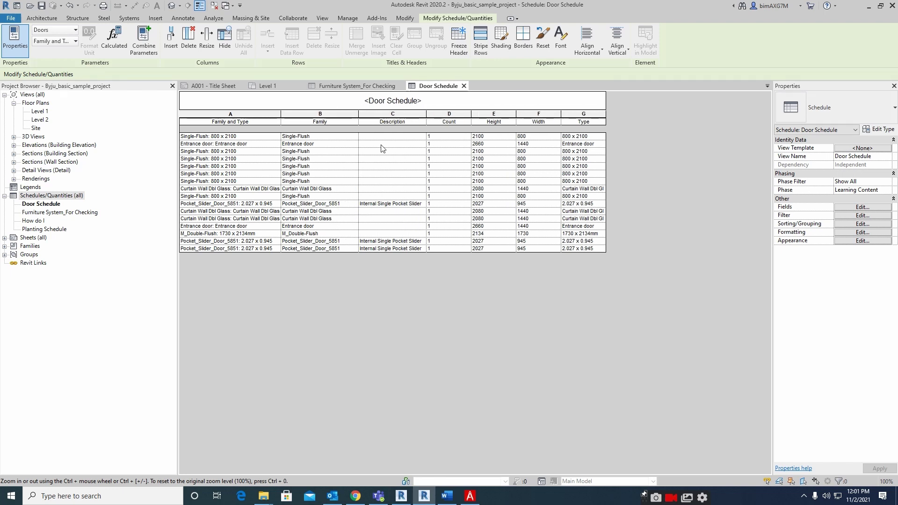
{"action": "left_click_drag", "start_coordinate": [281, 115], "coordinate": [307, 115]}
{"action": "left_click_drag", "start_coordinate": [241, 139], "coordinate": [233, 250]}
{"action": "left_click_drag", "start_coordinate": [351, 144], "coordinate": [347, 247]}
{"action": "left_click_drag", "start_coordinate": [412, 144], "coordinate": [414, 248]}
- Inspect the Description cells, selecting 'Internal Single Pocket Slider' in row 15
{"action": "left_click", "coordinate": [402, 181]}
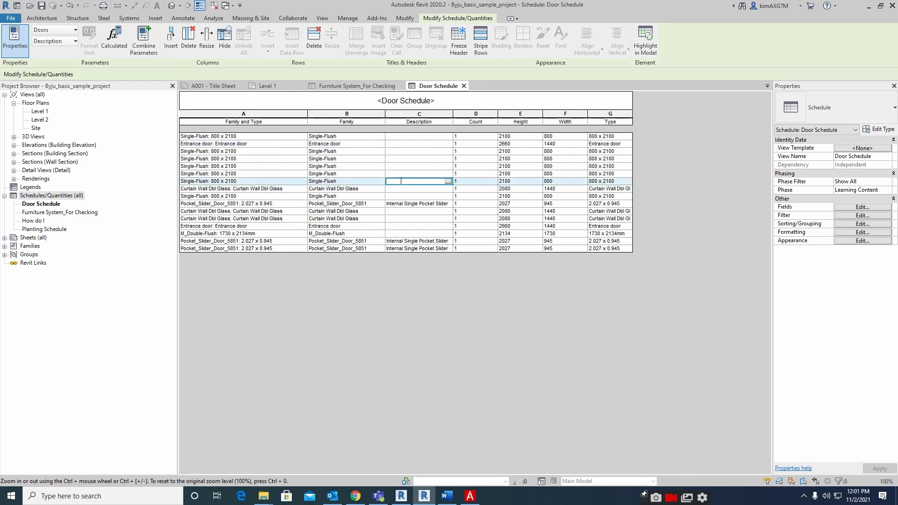
{"action": "key", "text": "Up"}
{"action": "key", "text": "Up"}
{"action": "key", "text": "Up"}
{"action": "key", "text": "Up"}
{"action": "key", "text": "Up"}
{"action": "key", "text": "Up"}
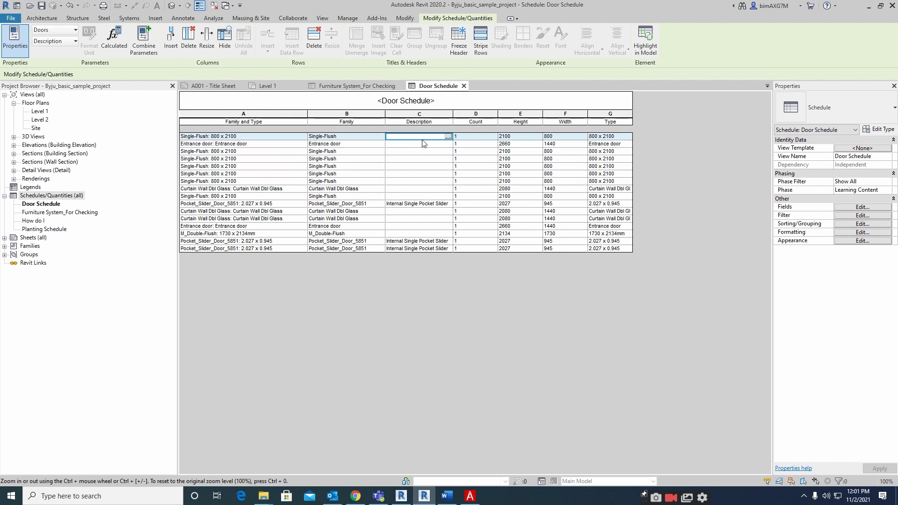
{"action": "left_click_drag", "start_coordinate": [419, 137], "coordinate": [419, 245]}
{"action": "left_click", "coordinate": [420, 242]}
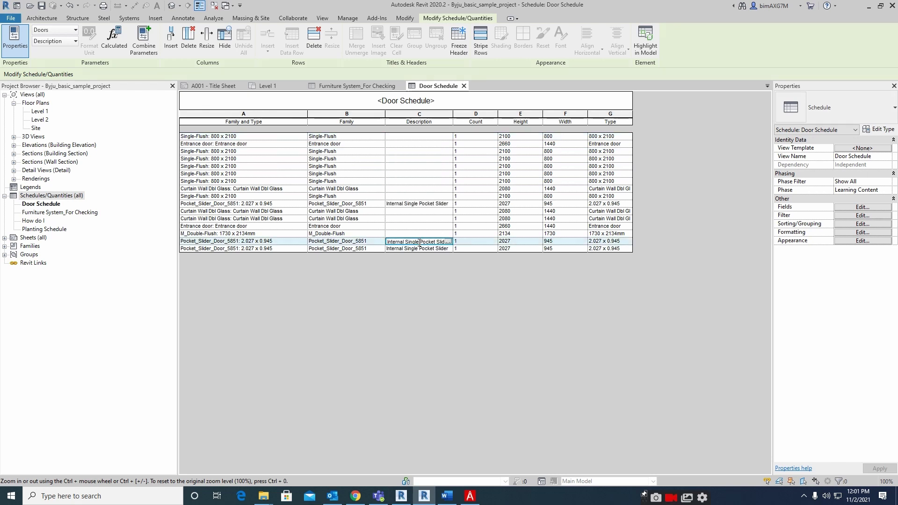
{"action": "double_click", "coordinate": [389, 242]}
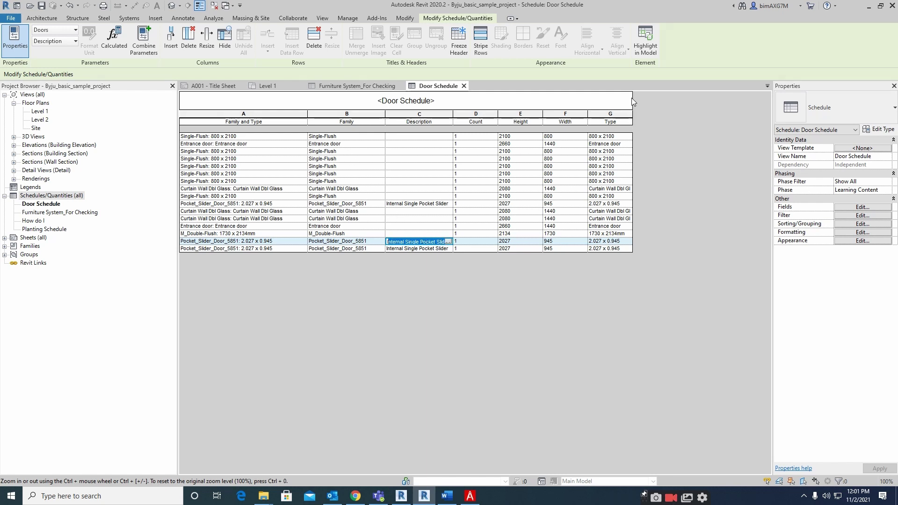
- Widen the Type column and select all Type and Width column cells
{"action": "left_click_drag", "start_coordinate": [633, 123], "coordinate": [685, 137]}
{"action": "left_click_drag", "start_coordinate": [623, 137], "coordinate": [614, 251]}
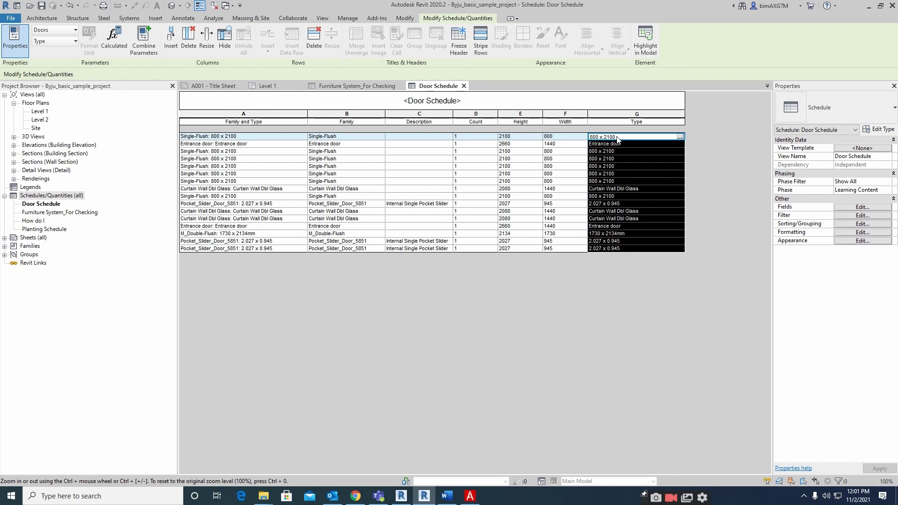
{"action": "left_click_drag", "start_coordinate": [561, 137], "coordinate": [551, 251]}
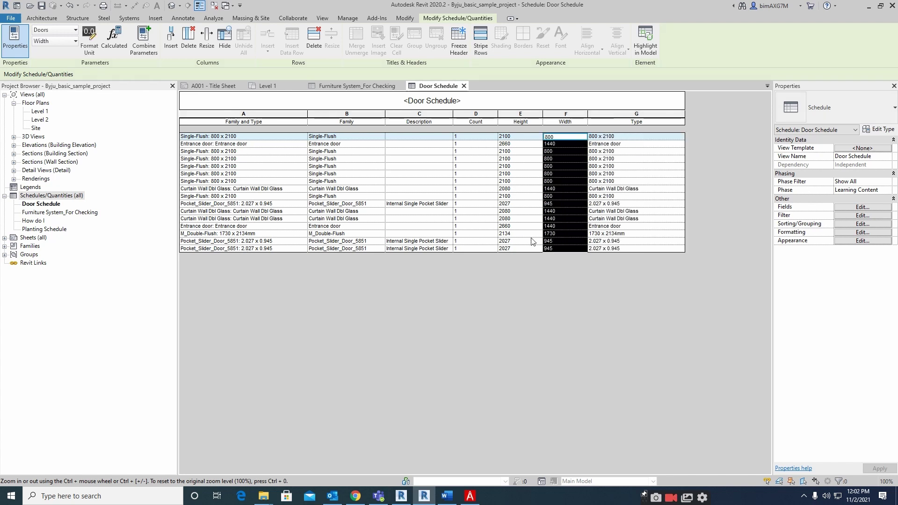
- Rename the schedule title to 'Door Schedule-forc hecking', then select the Height and Width cells
{"action": "left_click", "coordinate": [444, 99]}
{"action": "double_click", "coordinate": [458, 98]}
{"action": "left_click", "coordinate": [471, 98]}
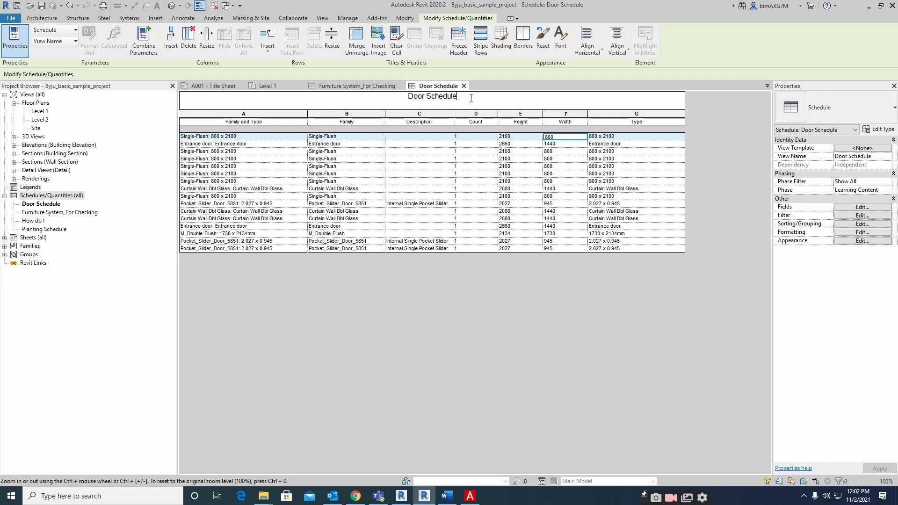
{"action": "type", "text": "-for"}
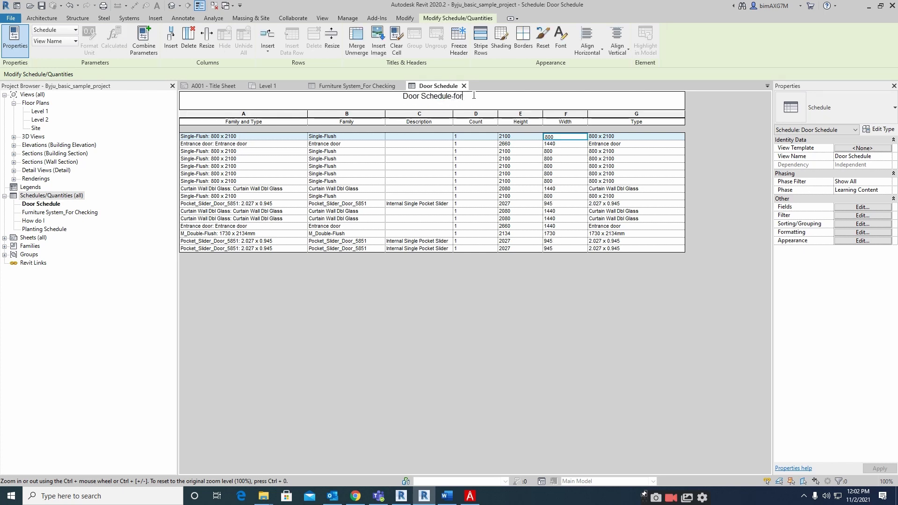
{"action": "type", "text": "chedking"}
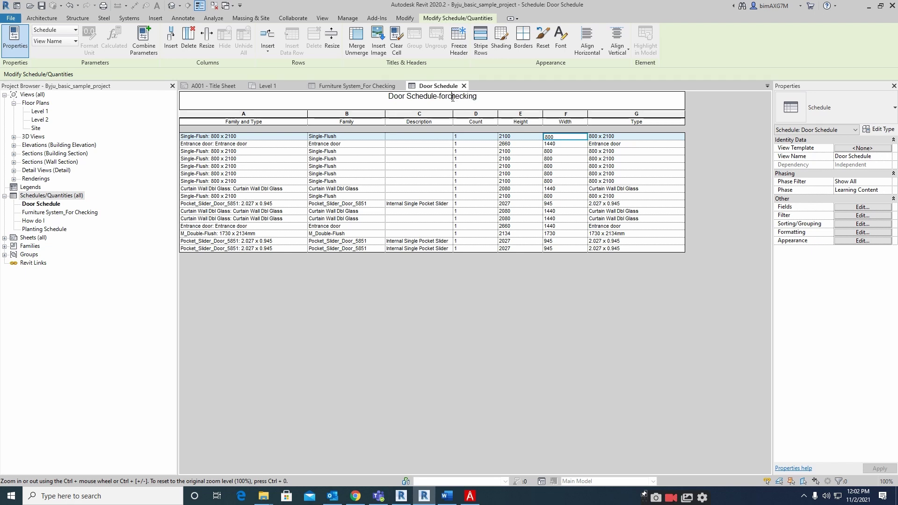
{"action": "left_click", "coordinate": [485, 190]}
{"action": "left_click_drag", "start_coordinate": [527, 138], "coordinate": [524, 252]}
{"action": "left_click_drag", "start_coordinate": [557, 136], "coordinate": [561, 245]}
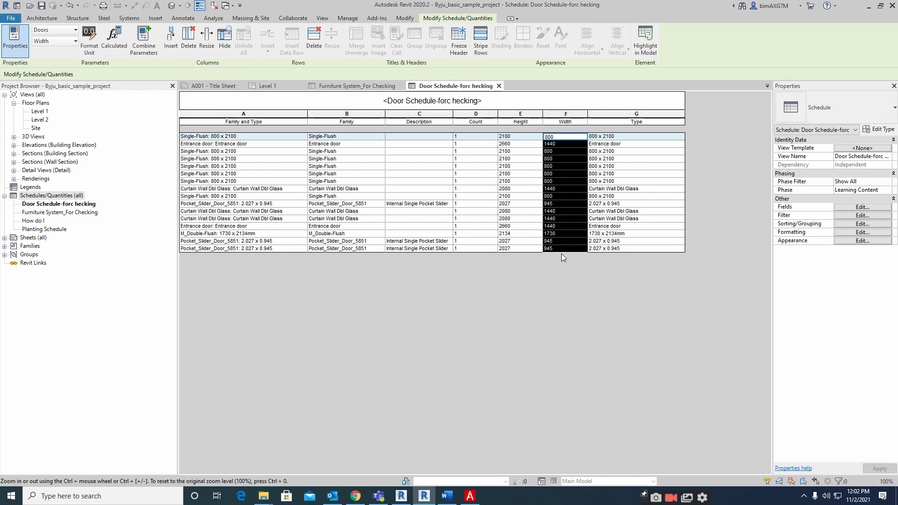
- Reopen the schedule fields and add Sill Height, Frame Type, Frame Material and Head Height
{"action": "left_click", "coordinate": [868, 207]}
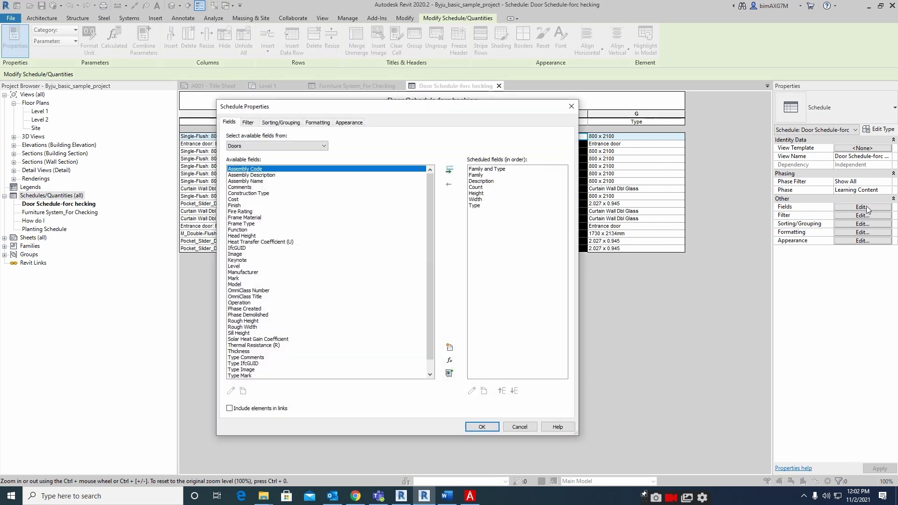
{"action": "left_click", "coordinate": [571, 106]}
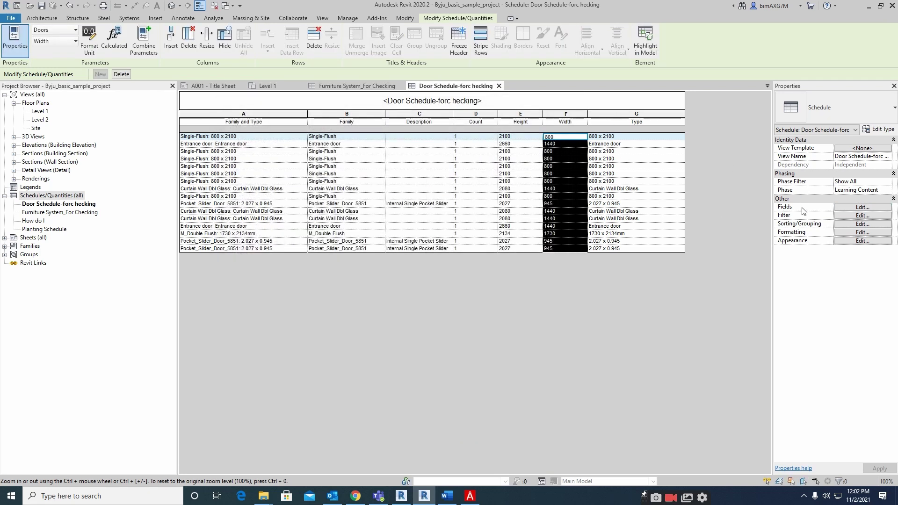
{"action": "left_click", "coordinate": [863, 206]}
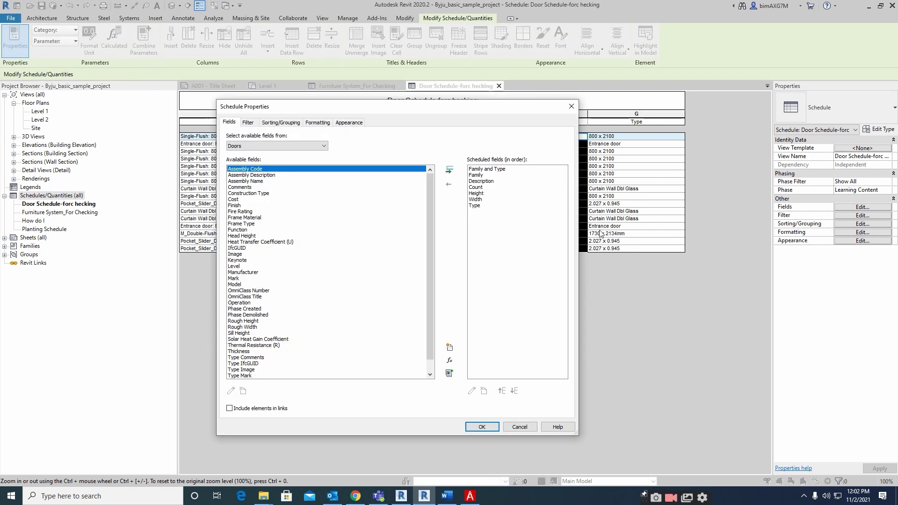
{"action": "double_click", "coordinate": [246, 333]}
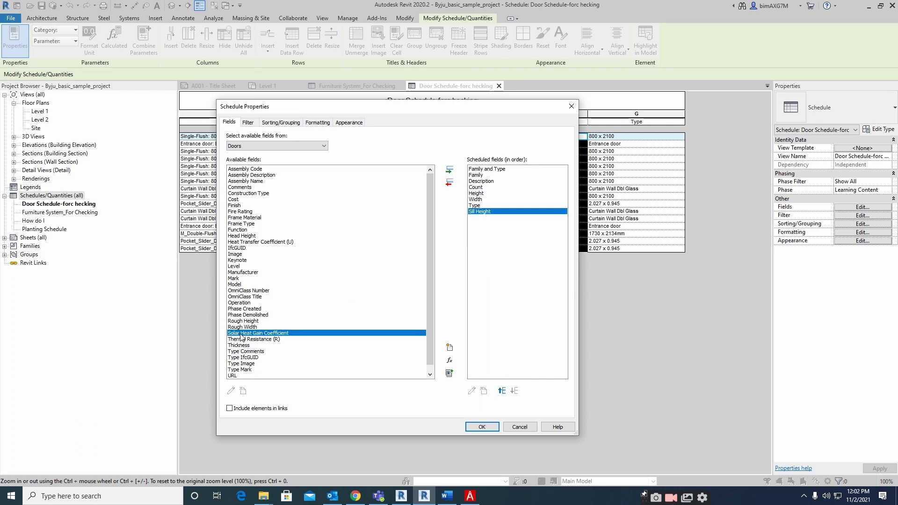
{"action": "double_click", "coordinate": [248, 224]}
{"action": "double_click", "coordinate": [248, 218]}
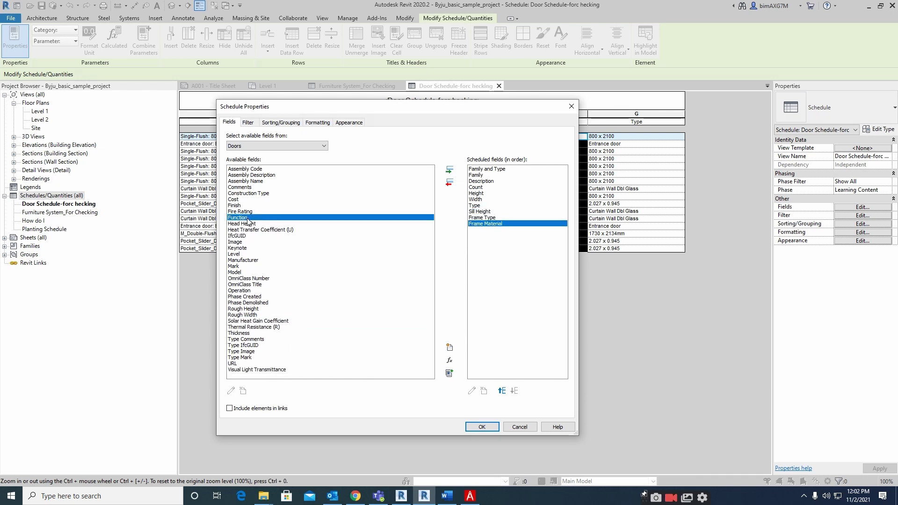
{"action": "double_click", "coordinate": [243, 224]}
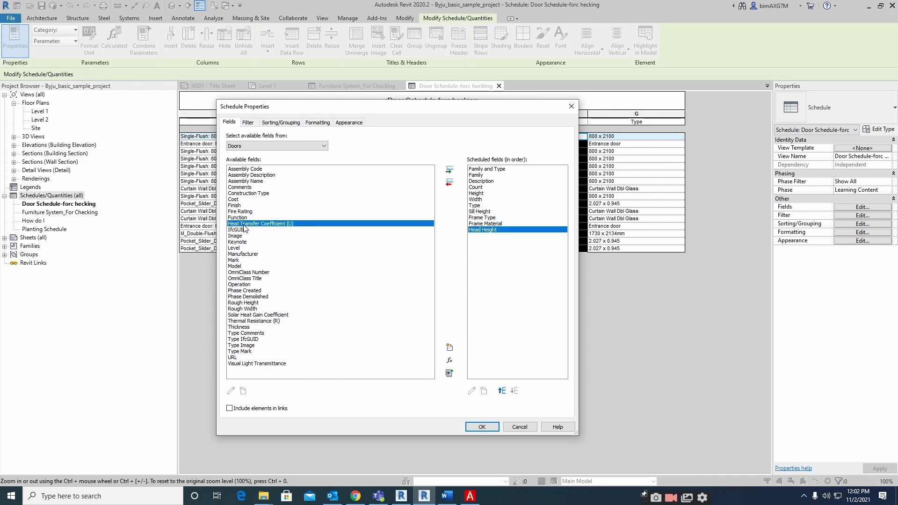
- Apply the added fields, then remove Frame Material and Frame Type from the door schedule
{"action": "left_click", "coordinate": [480, 428]}
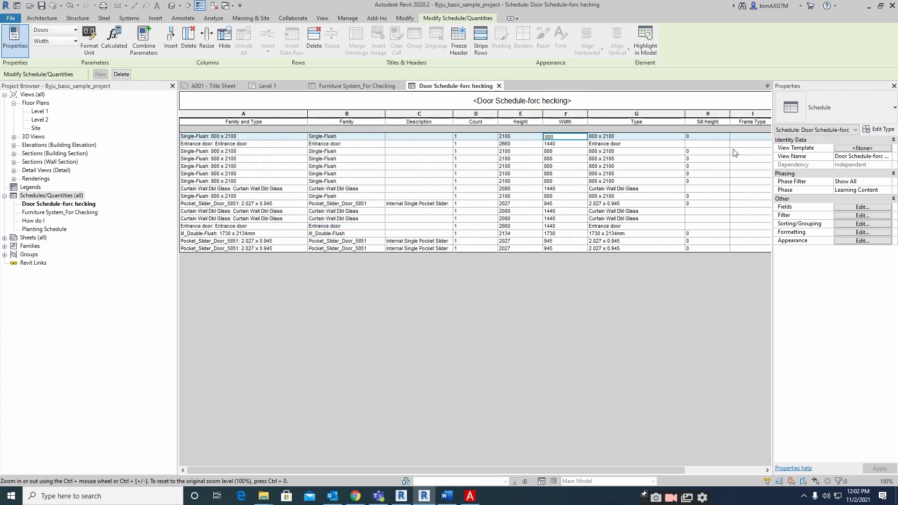
{"action": "left_click_drag", "start_coordinate": [657, 471], "coordinate": [767, 472]}
{"action": "left_click", "coordinate": [704, 114]}
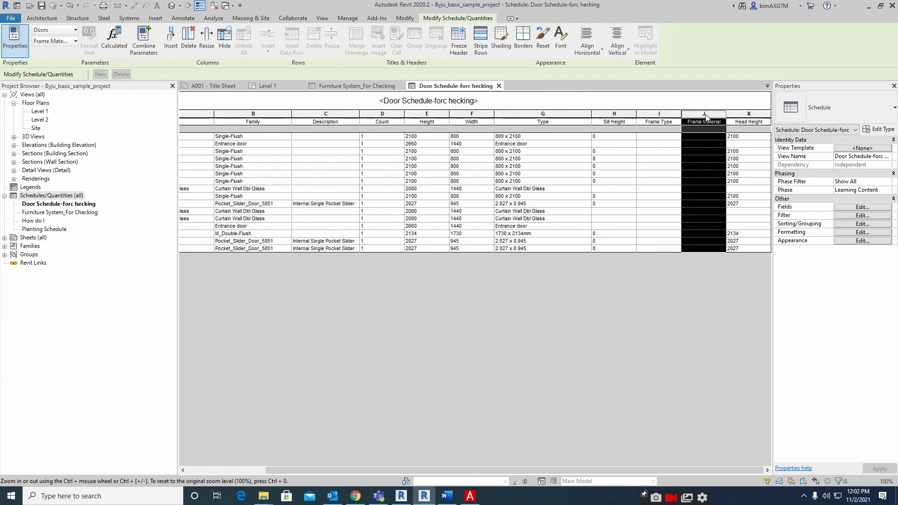
{"action": "left_click", "coordinate": [859, 210]}
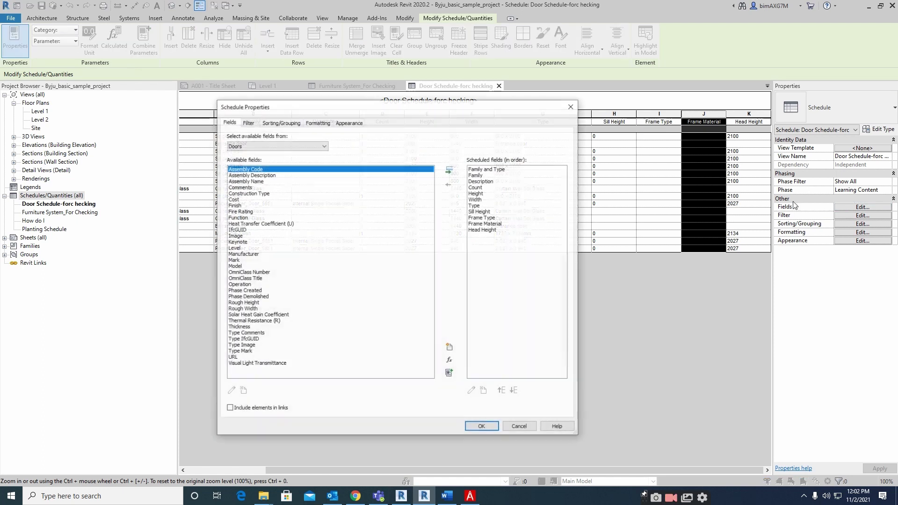
{"action": "left_click", "coordinate": [487, 224]}
{"action": "left_click", "coordinate": [450, 183]}
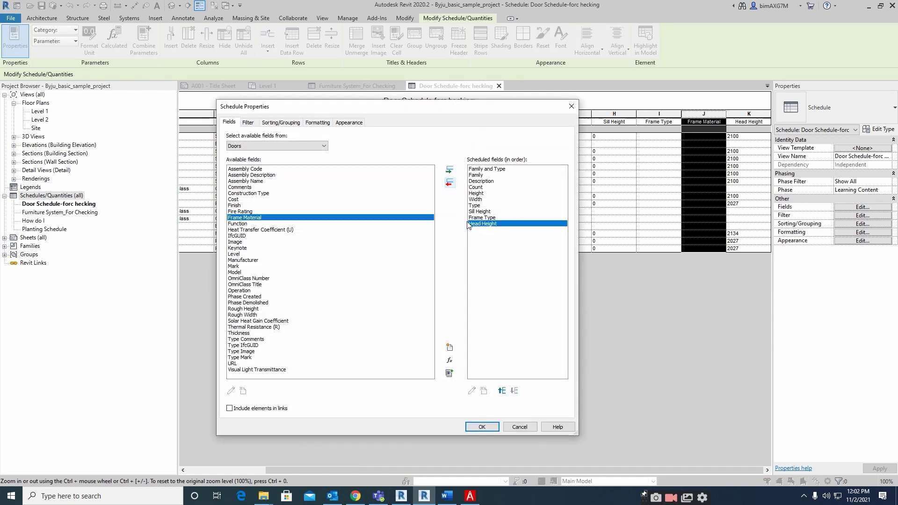
{"action": "left_click", "coordinate": [450, 183]}
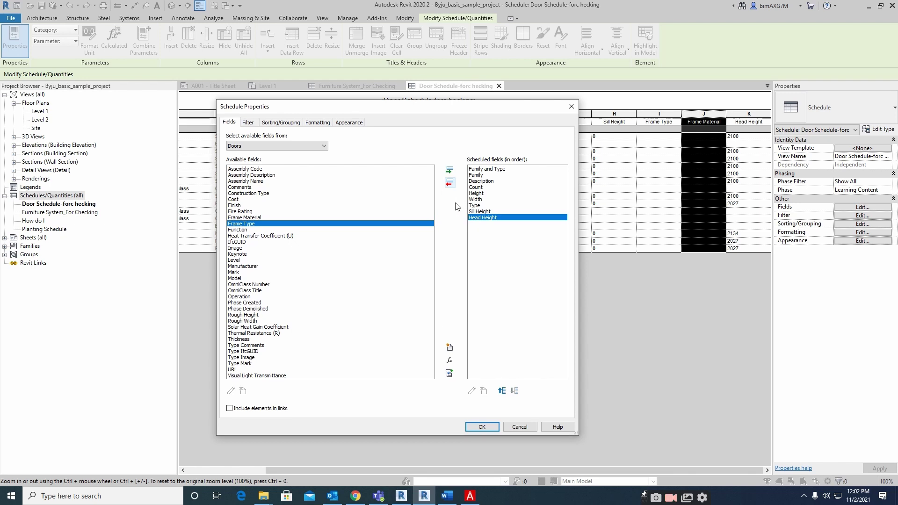
{"action": "left_click", "coordinate": [483, 427]}
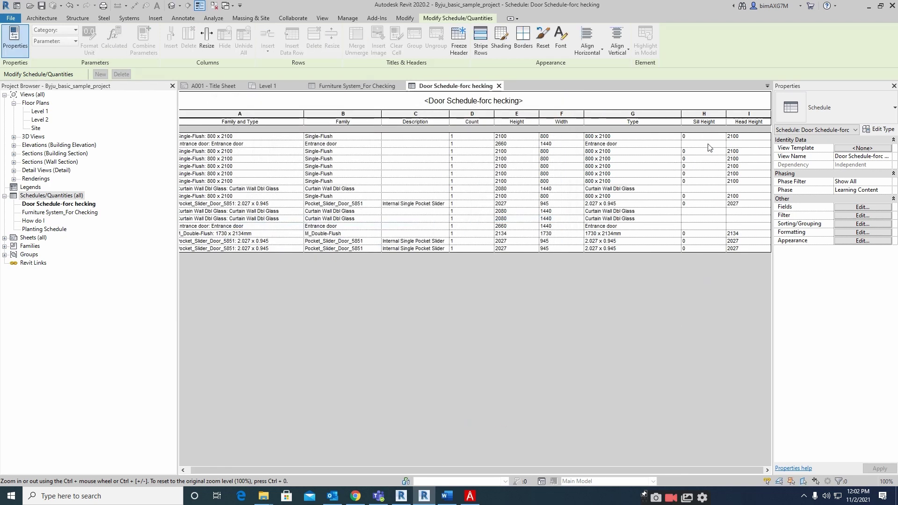
- Remove the Sill Height and Head Height fields from the door schedule
{"action": "left_click_drag", "start_coordinate": [690, 136], "coordinate": [689, 253]}
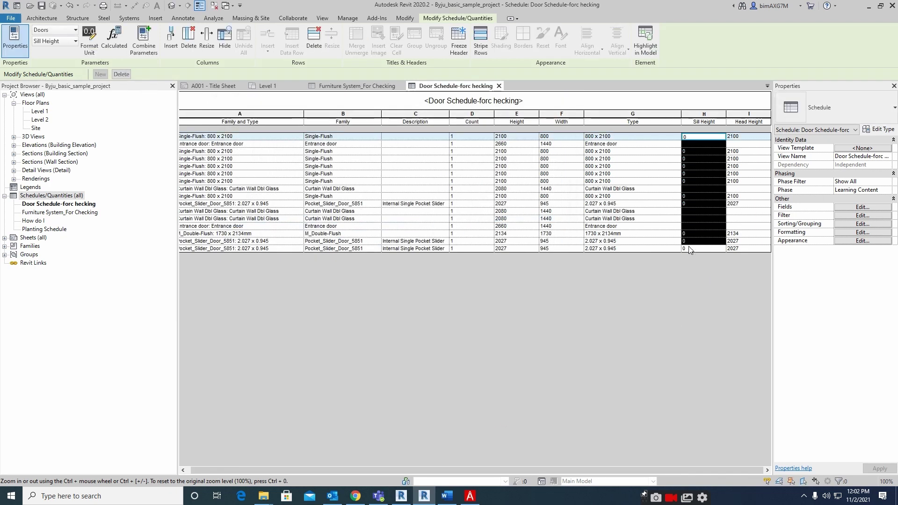
{"action": "left_click_drag", "start_coordinate": [691, 137], "coordinate": [693, 251]}
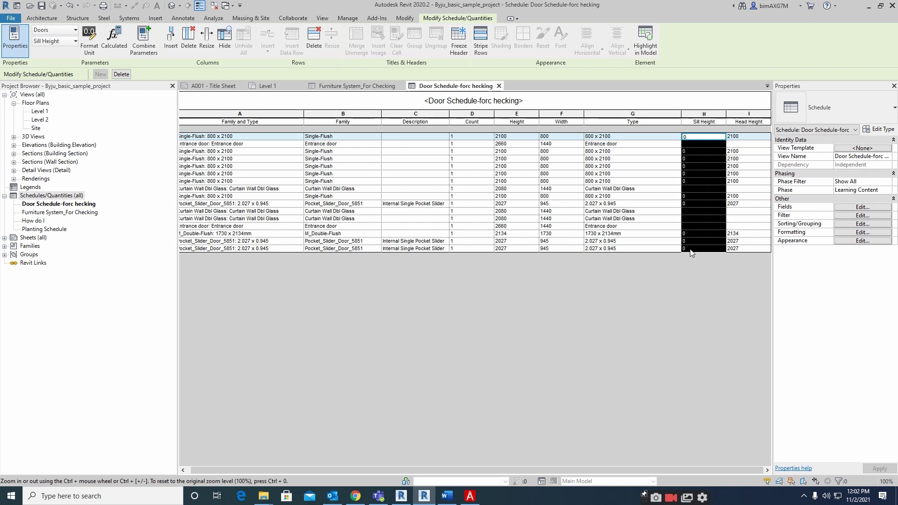
{"action": "left_click", "coordinate": [864, 207]}
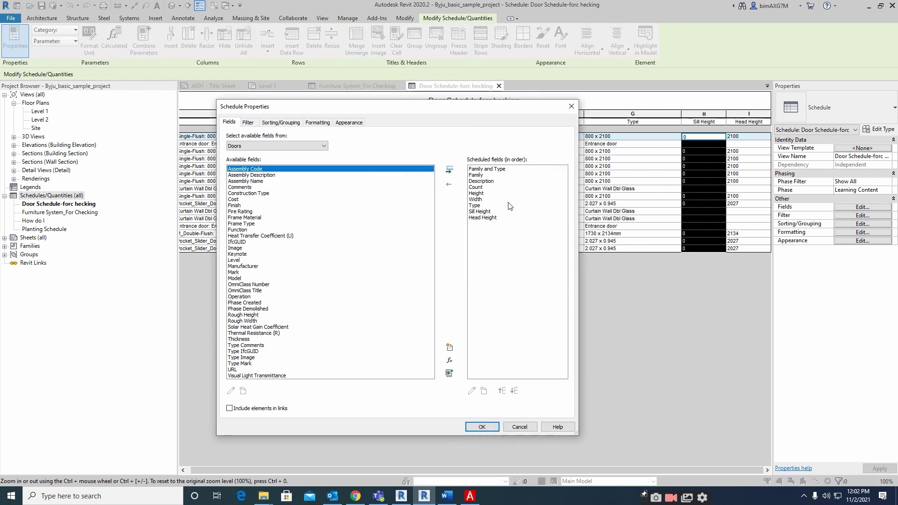
{"action": "left_click", "coordinate": [480, 212]}
{"action": "left_click", "coordinate": [449, 183]}
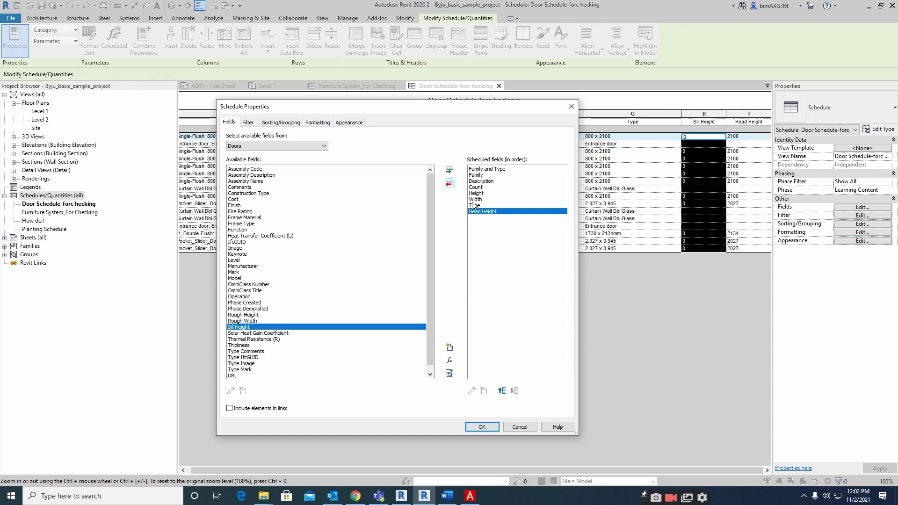
{"action": "left_click", "coordinate": [449, 183]}
{"action": "left_click", "coordinate": [480, 426]}
- Filter doors by Description equals Internal Single Pocket Slider, leaving three Pocket_Slider_Door_5851 rows
{"action": "left_click", "coordinate": [861, 216]}
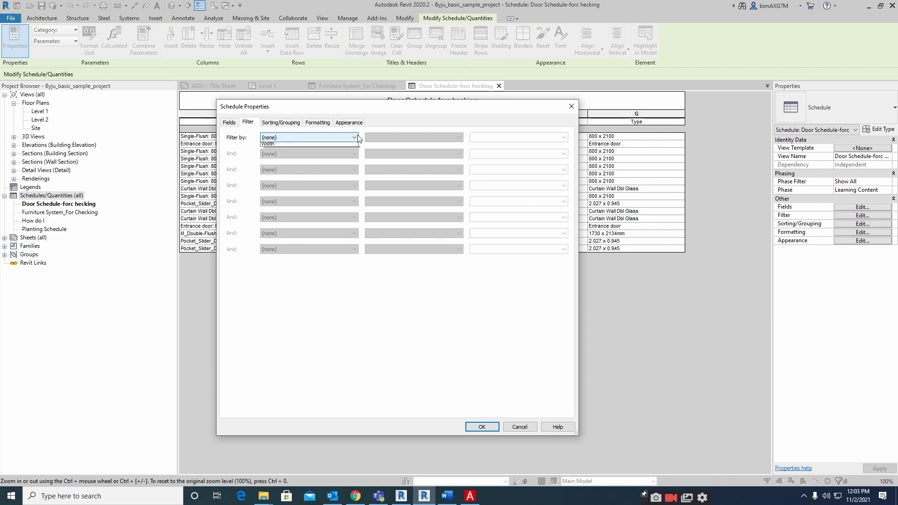
{"action": "left_click", "coordinate": [327, 138]}
{"action": "left_click", "coordinate": [275, 156]}
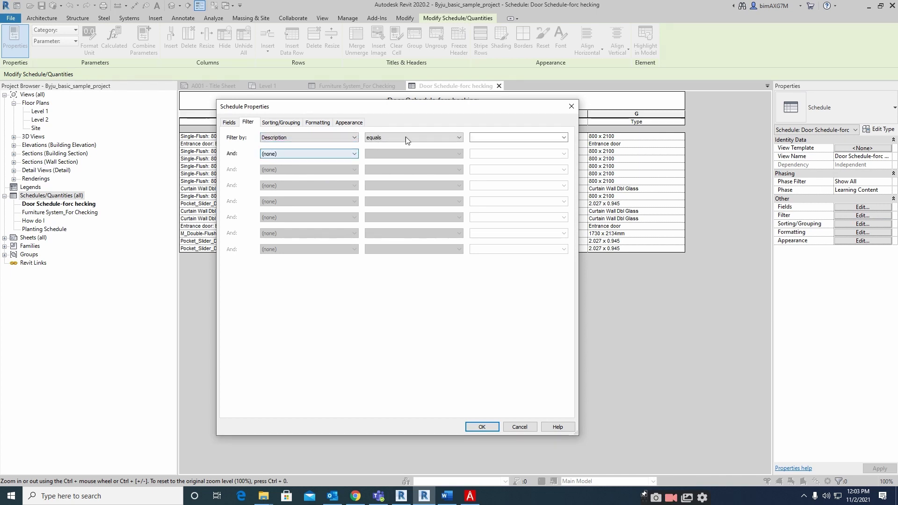
{"action": "left_click", "coordinate": [459, 138]}
{"action": "left_click", "coordinate": [460, 138]}
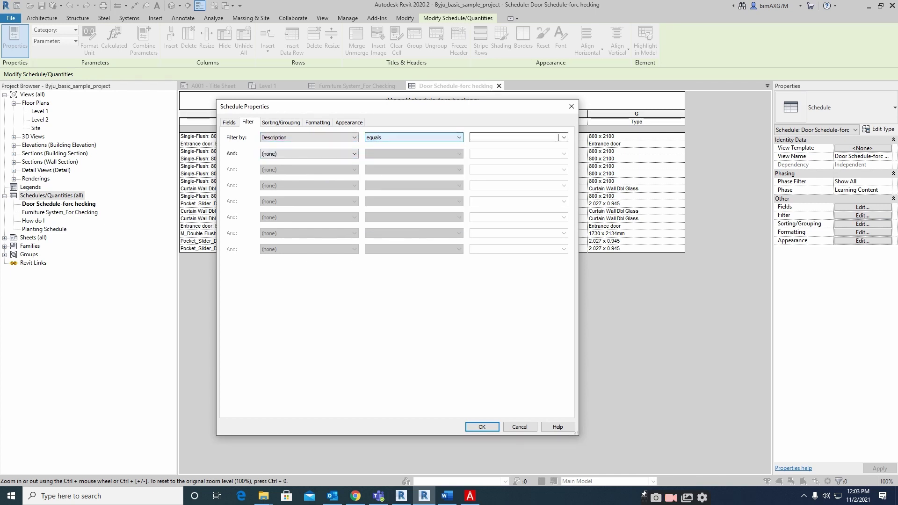
{"action": "left_click", "coordinate": [564, 137]}
{"action": "left_click", "coordinate": [515, 149]}
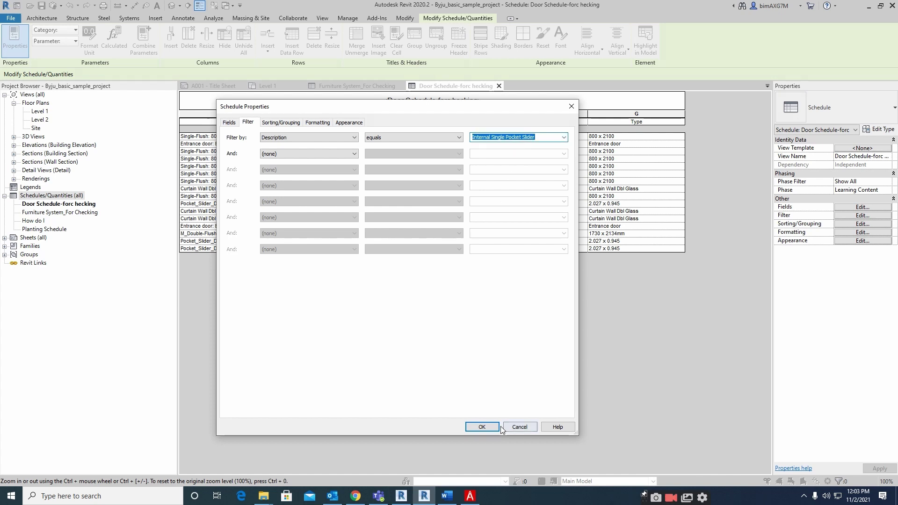
{"action": "left_click", "coordinate": [482, 427]}
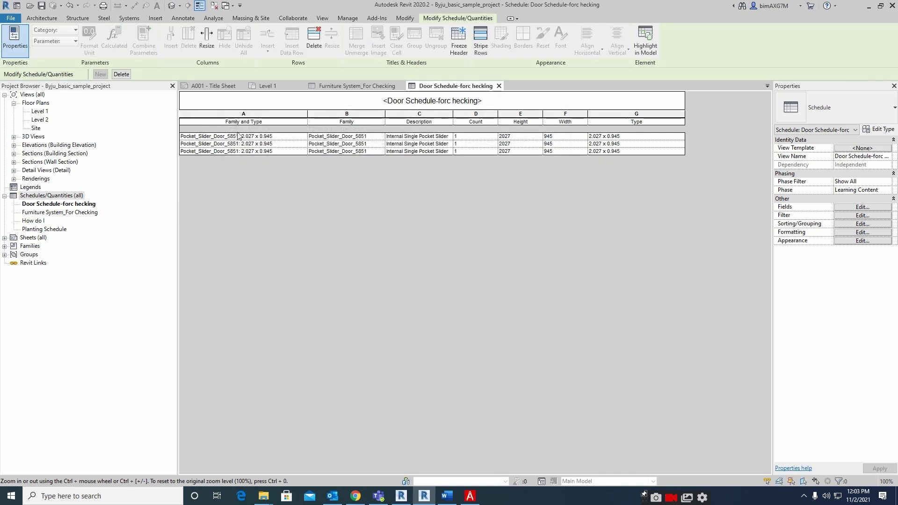
{"action": "left_click_drag", "start_coordinate": [202, 139], "coordinate": [611, 160]}
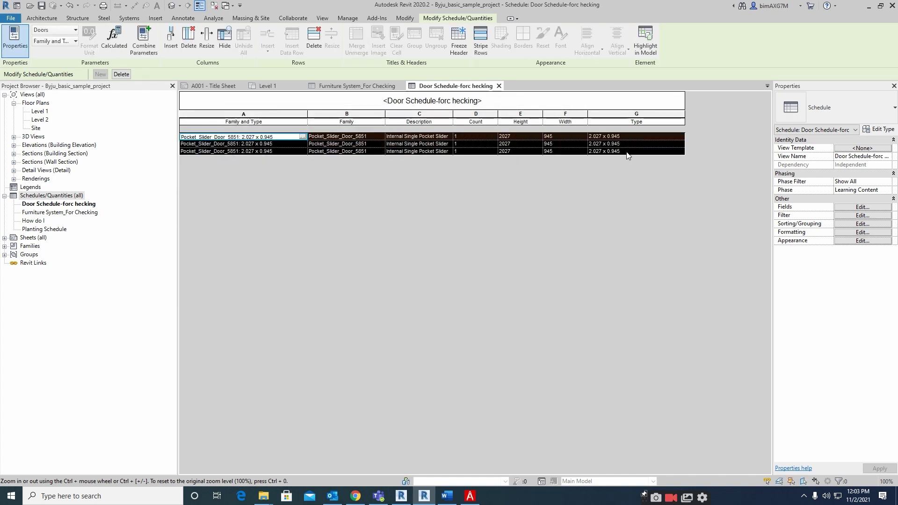
{"action": "left_click_drag", "start_coordinate": [201, 140], "coordinate": [623, 156]}
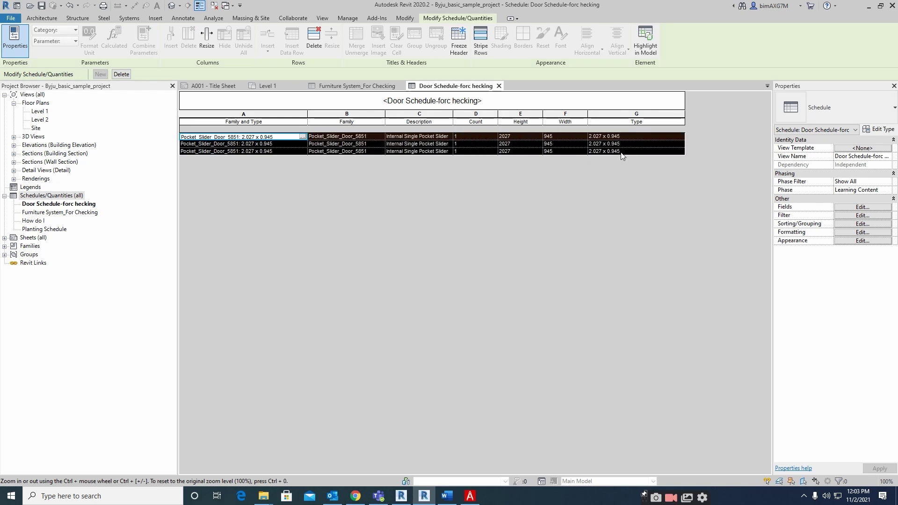
- Sort the door schedule ascending by Family and Type with a group Header row
{"action": "left_click", "coordinate": [864, 223]}
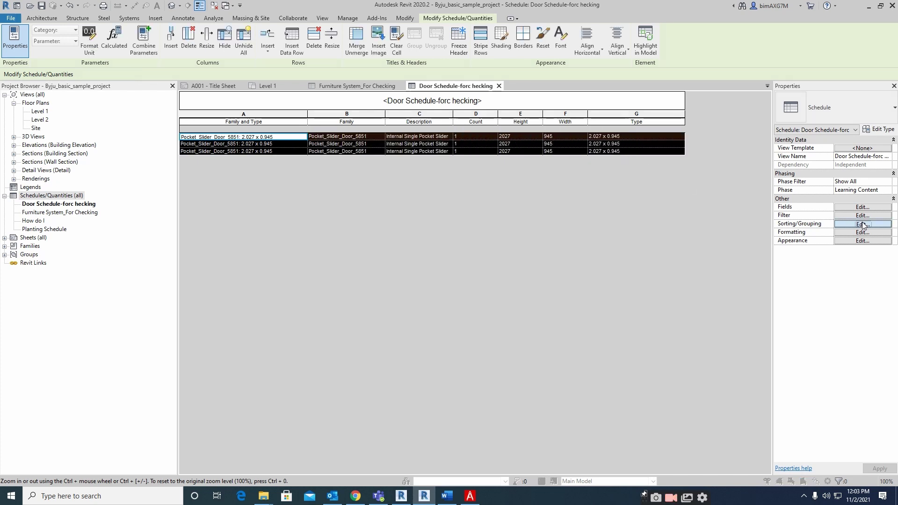
{"action": "left_click", "coordinate": [356, 137]}
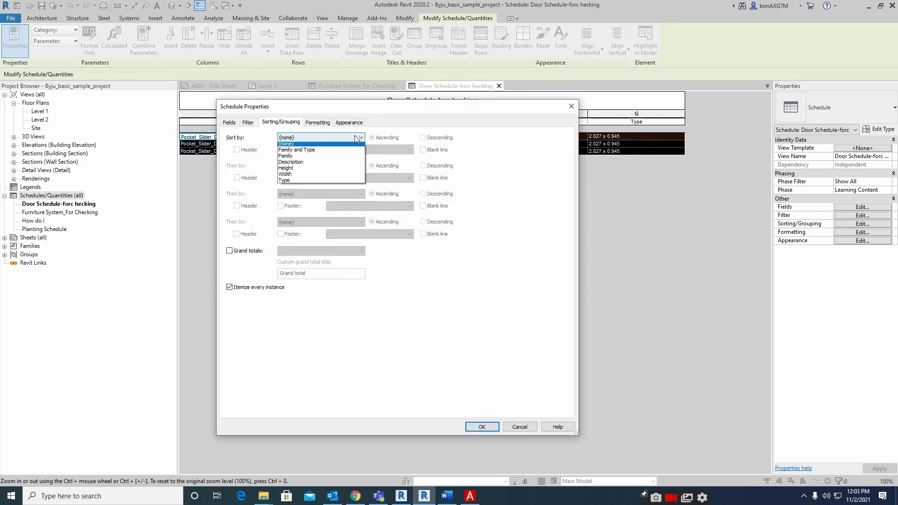
{"action": "left_click", "coordinate": [298, 150]}
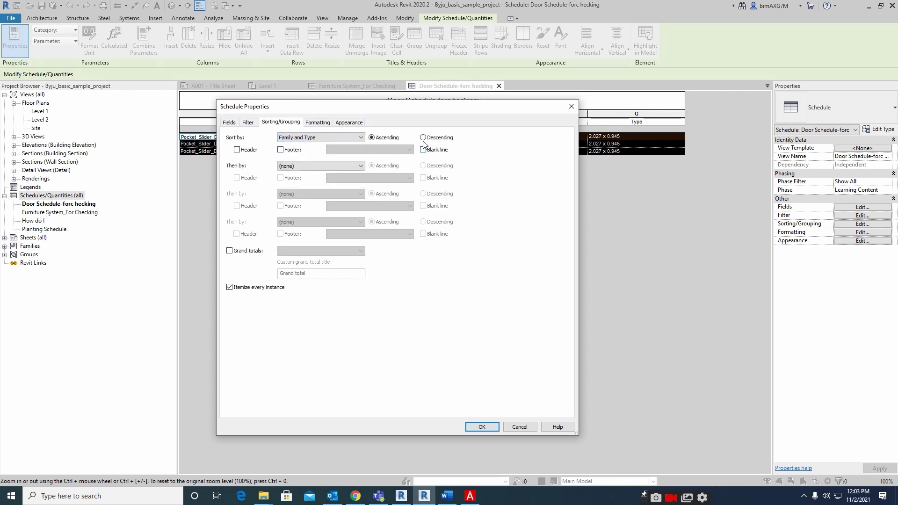
{"action": "left_click", "coordinate": [237, 150]}
{"action": "left_click", "coordinate": [482, 427]}
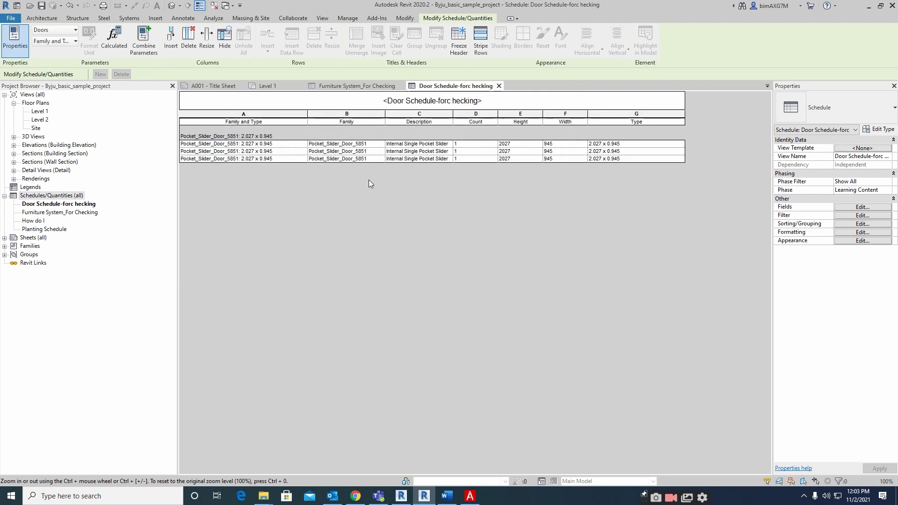
- Review the Schedule Properties Formatting, Appearance, Sorting/Grouping, Filter and Fields tabs without changes
{"action": "left_click", "coordinate": [863, 233]}
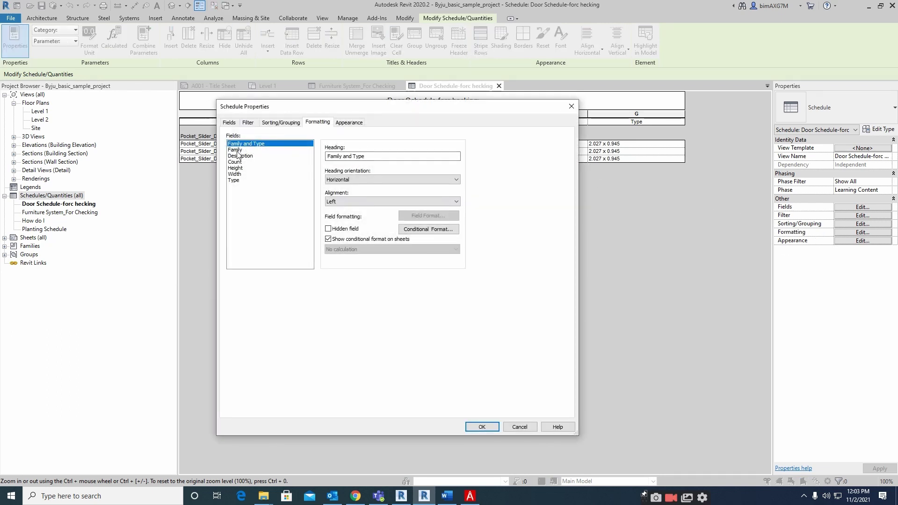
{"action": "left_click", "coordinate": [237, 156]}
{"action": "left_click", "coordinate": [235, 168]}
{"action": "left_click", "coordinate": [239, 156]}
{"action": "left_click", "coordinate": [243, 144]}
{"action": "left_click", "coordinate": [235, 174]}
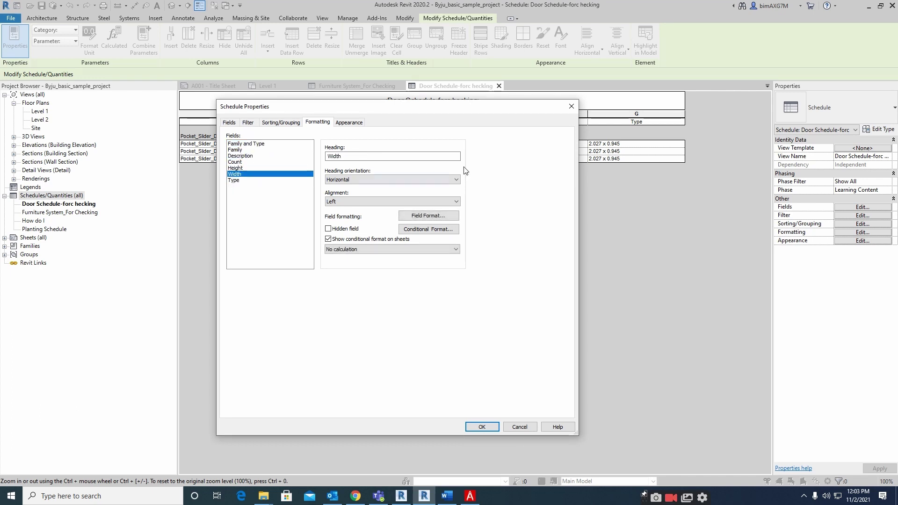
{"action": "left_click", "coordinate": [349, 122]}
{"action": "left_click", "coordinate": [281, 122]}
{"action": "left_click", "coordinate": [248, 122]}
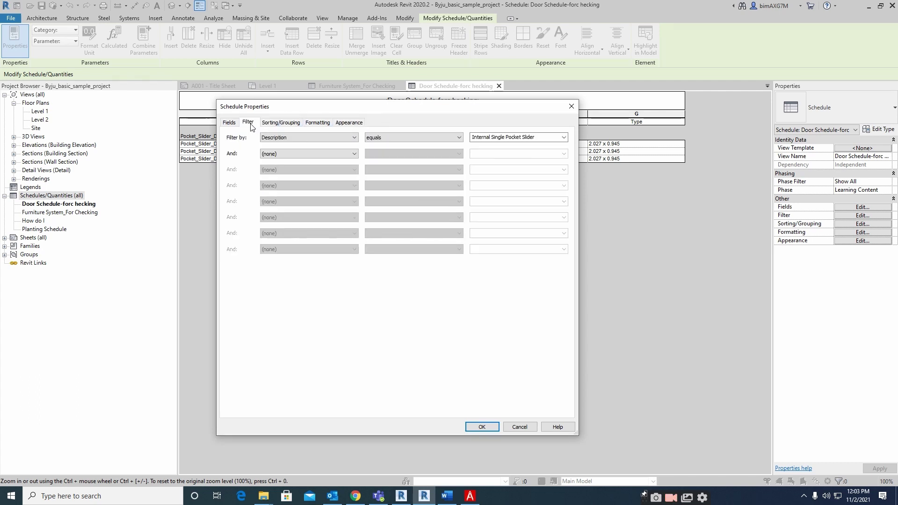
{"action": "left_click", "coordinate": [229, 122]}
{"action": "left_click", "coordinate": [572, 107]}
- Set the schedule filter to (none) so all doors reappear grouped
{"action": "left_click", "coordinate": [860, 207]}
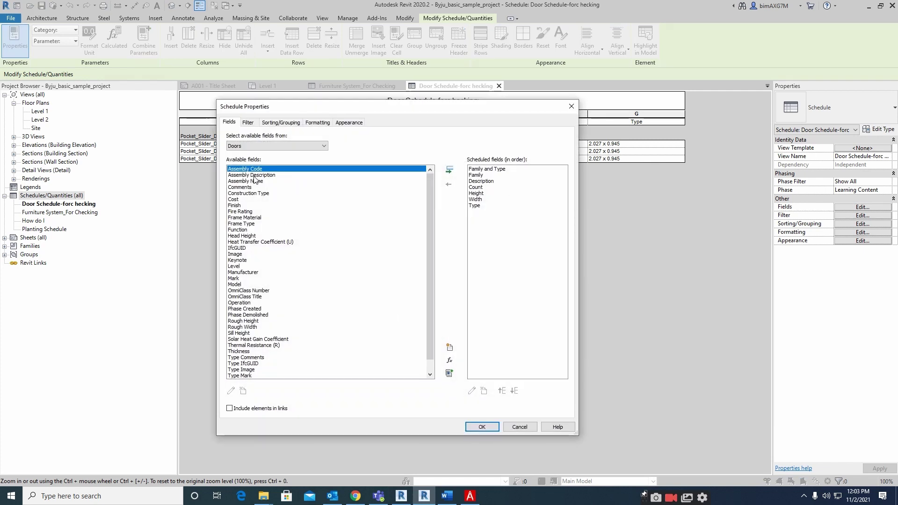
{"action": "left_click", "coordinate": [248, 122]}
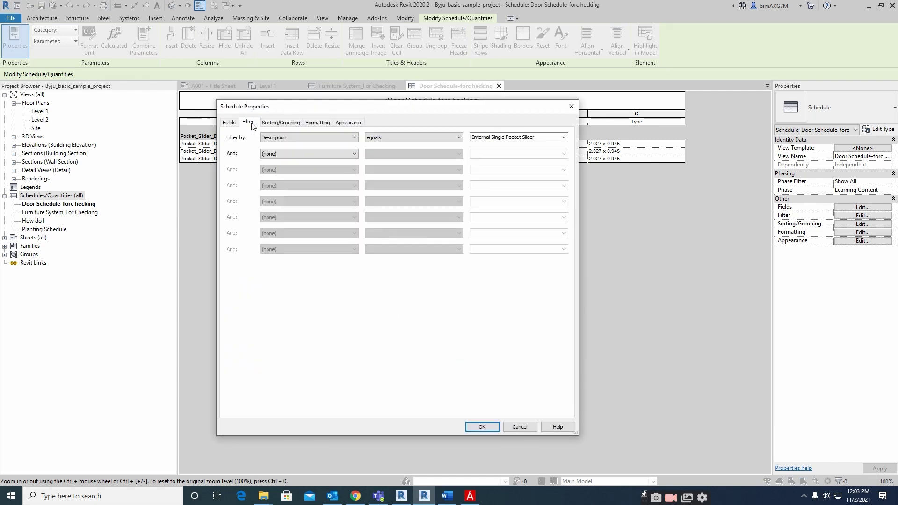
{"action": "left_click", "coordinate": [318, 138]}
{"action": "left_click", "coordinate": [295, 150]}
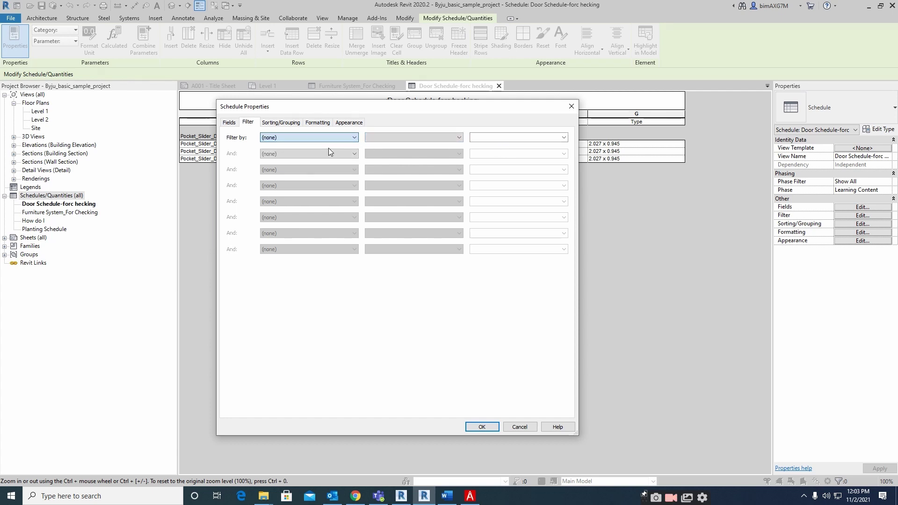
{"action": "left_click", "coordinate": [479, 426]}
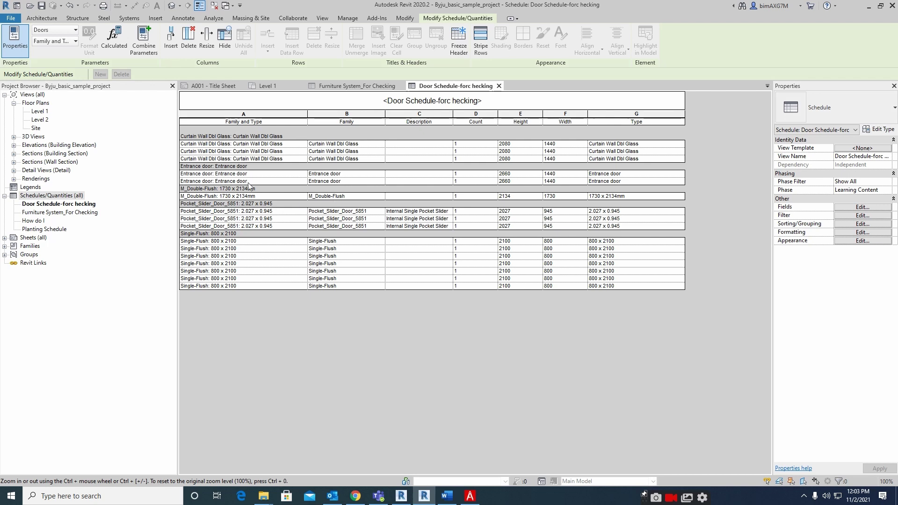
- Create a new schedule for the Generic Models category
{"action": "right_click", "coordinate": [53, 197]}
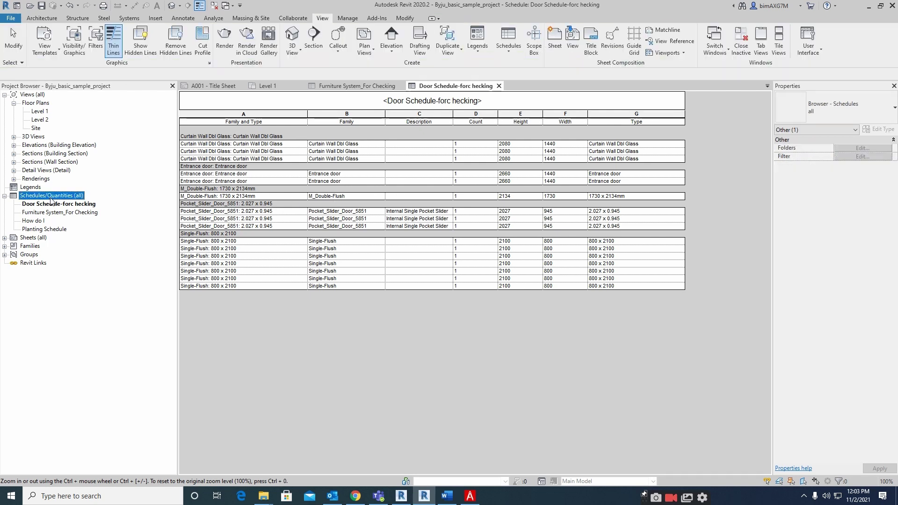
{"action": "left_click", "coordinate": [96, 206]}
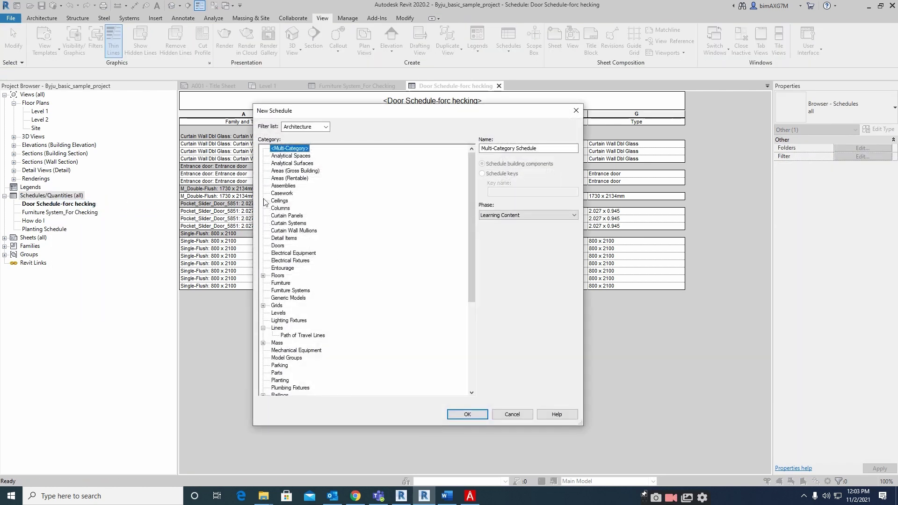
{"action": "left_click", "coordinate": [281, 201]}
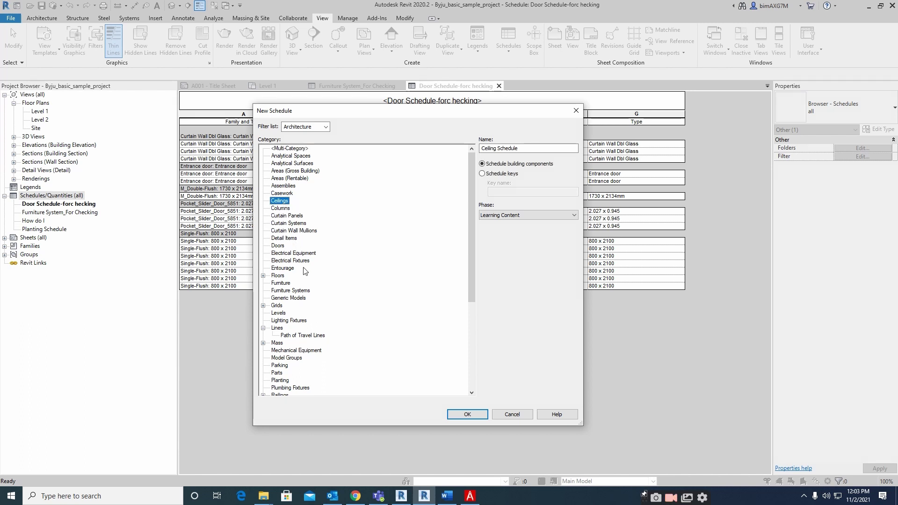
{"action": "double_click", "coordinate": [288, 298]}
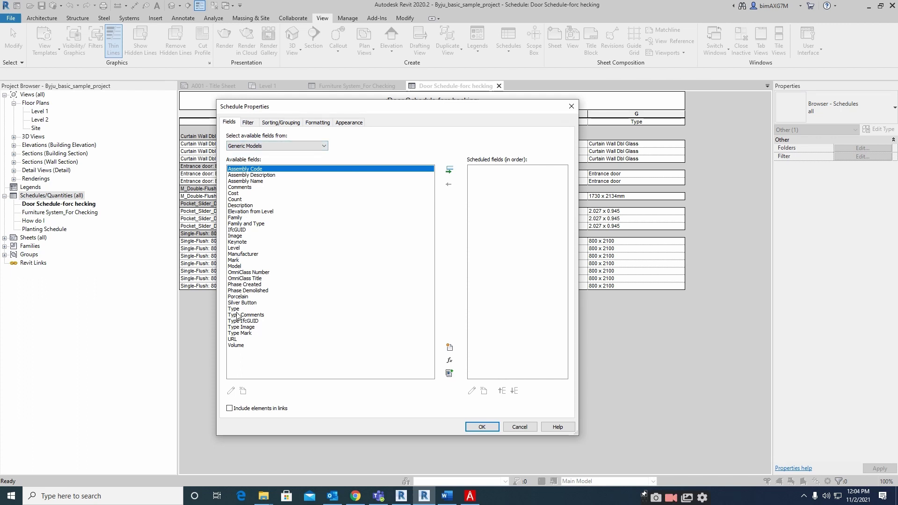
- Add Family, Family and Type, Elevation from Level, Count, Type, Type Comments; widen column A
{"action": "double_click", "coordinate": [233, 218]}
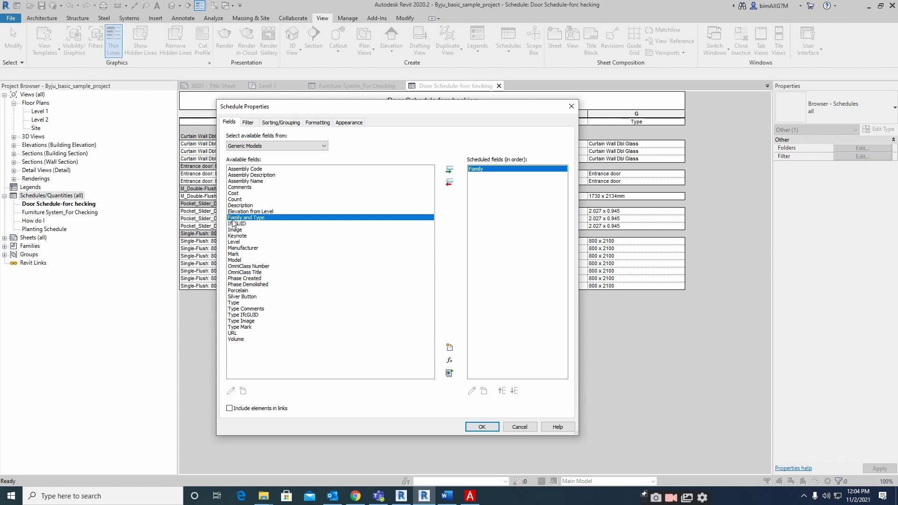
{"action": "double_click", "coordinate": [241, 218]}
{"action": "double_click", "coordinate": [236, 213]}
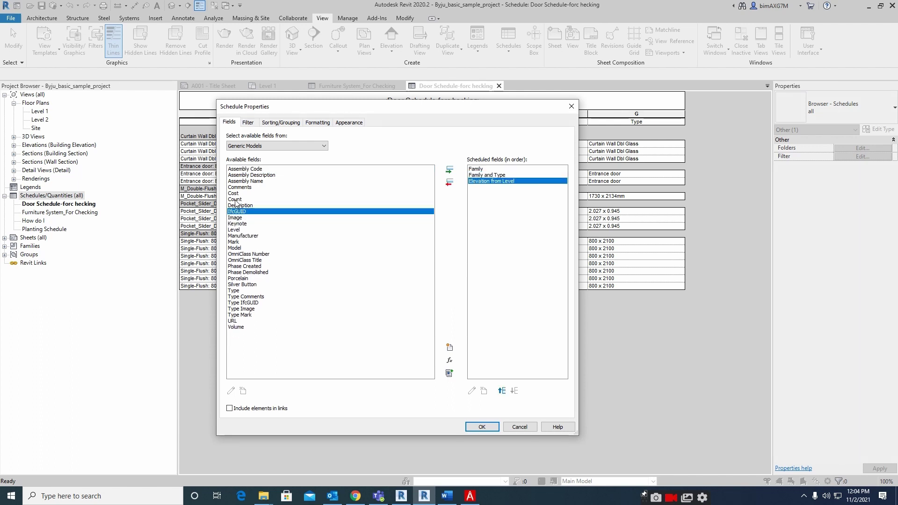
{"action": "double_click", "coordinate": [235, 199]}
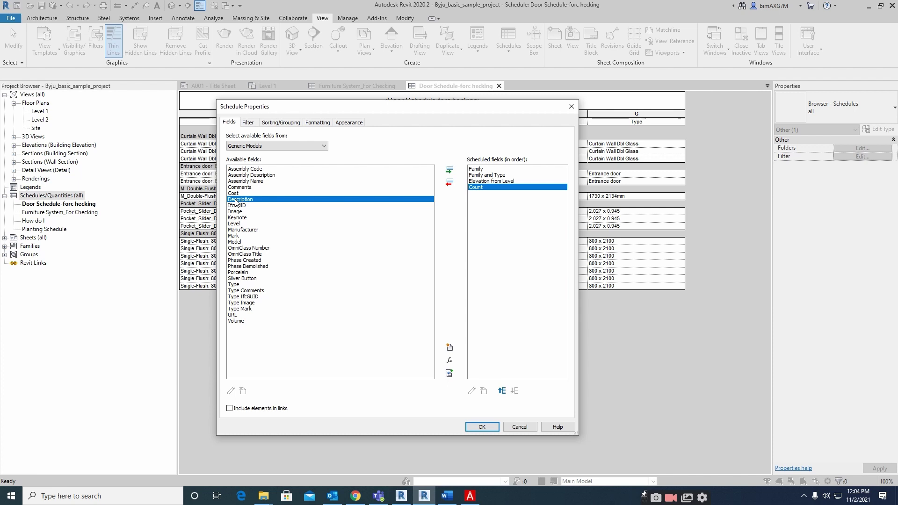
{"action": "double_click", "coordinate": [236, 285]}
{"action": "double_click", "coordinate": [250, 285]}
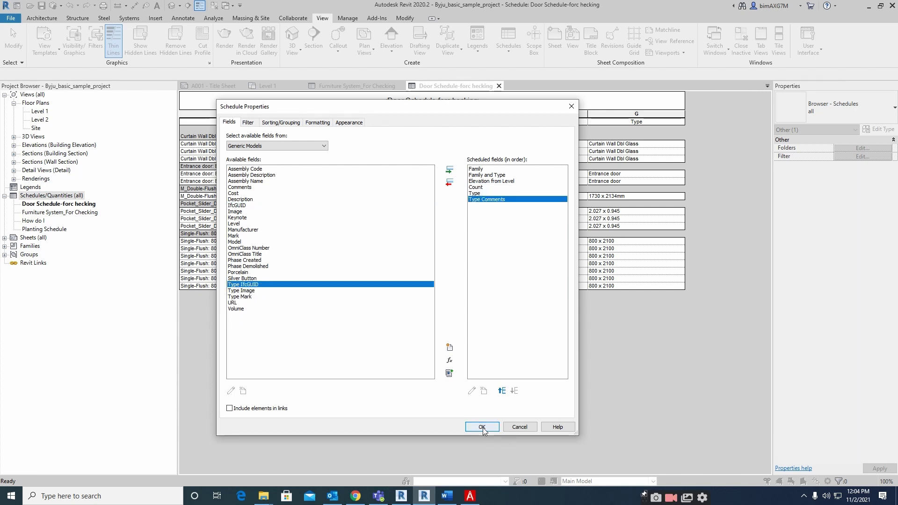
{"action": "left_click", "coordinate": [481, 427]}
{"action": "left_click_drag", "start_coordinate": [224, 116], "coordinate": [270, 118]}
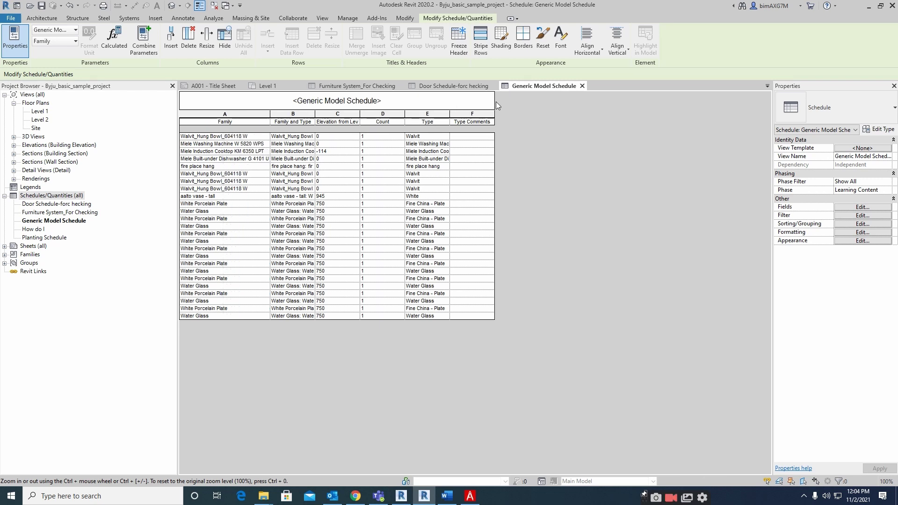